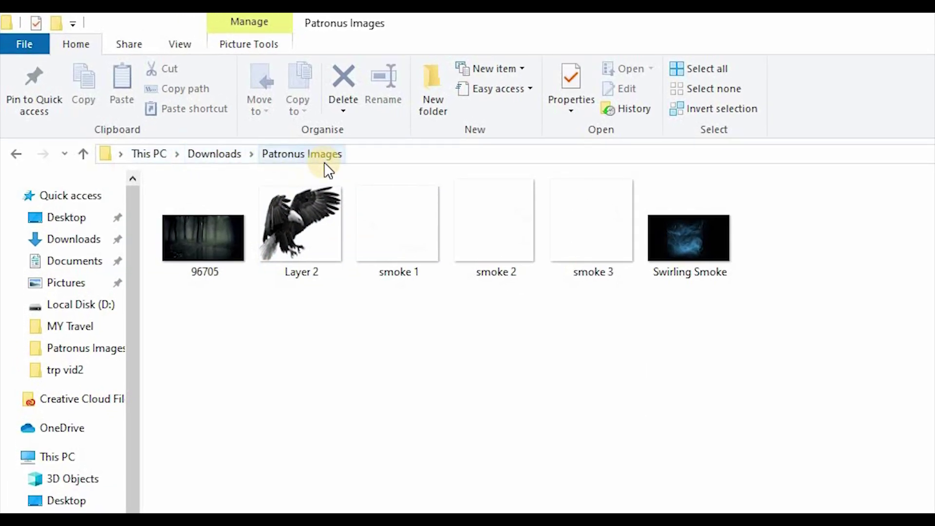
Open the 96705 forest photo from the Patronus Images folder in Photoshop.
click(210, 260)
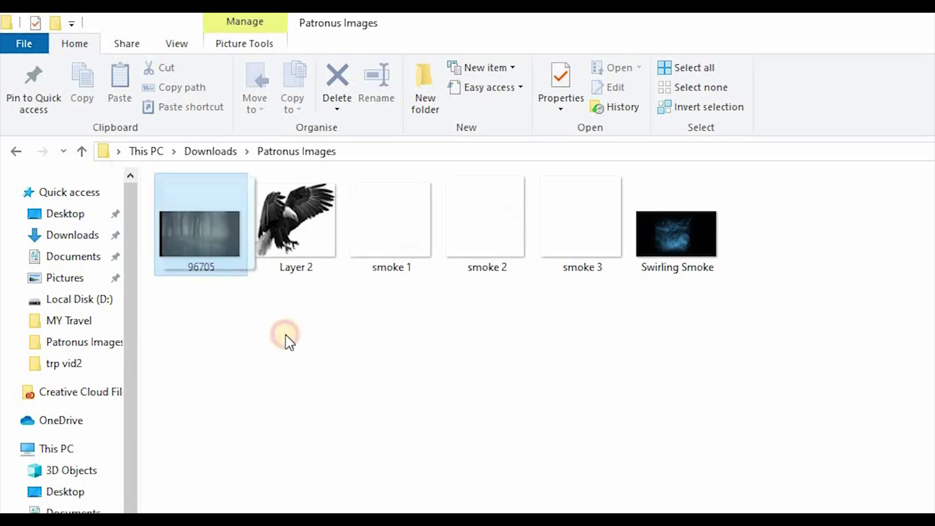
drag(205, 239, 417, 309)
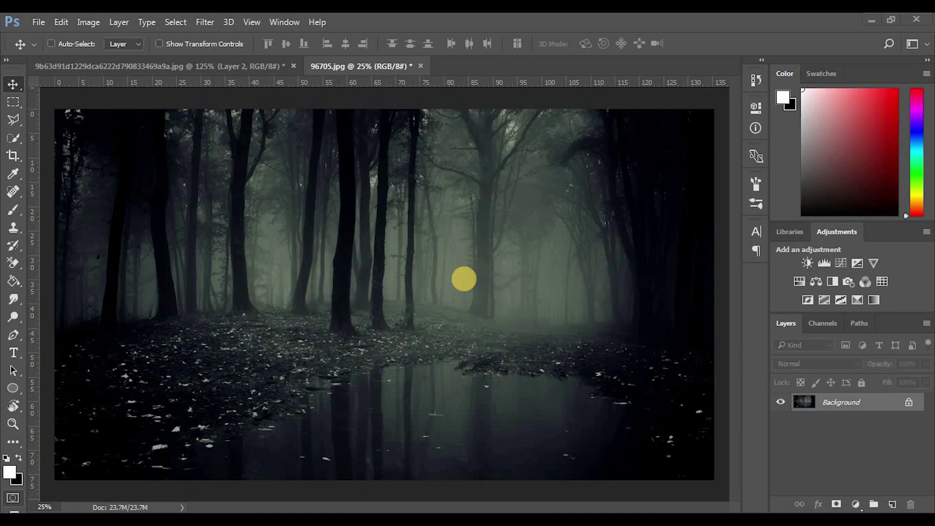
Bring the eagle cutout into 96705, enlarge it to about 178% and place it left of centre above the water.
click(240, 68)
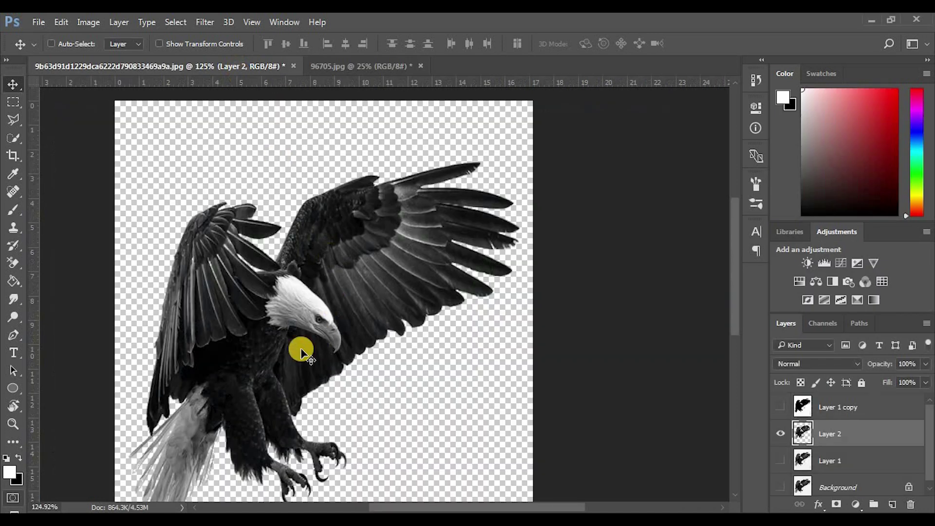
drag(297, 350, 372, 330)
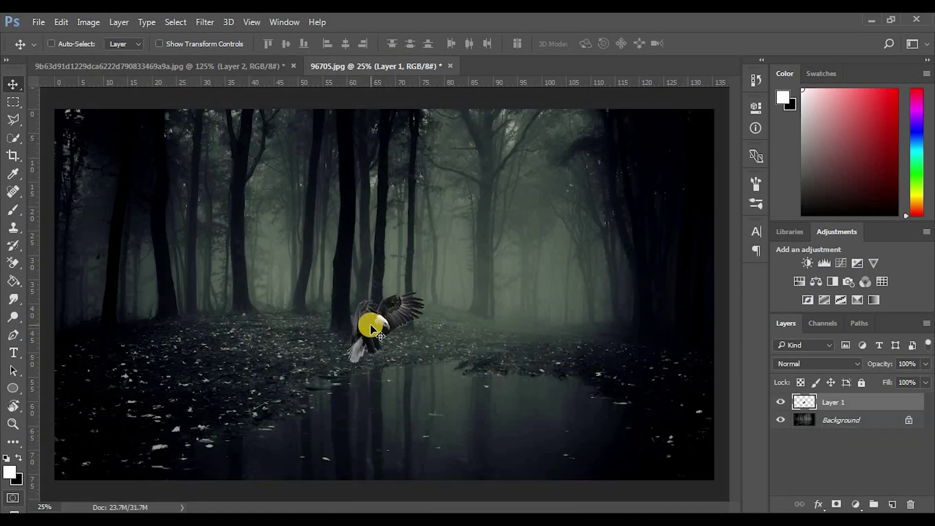
key(ctrl+t)
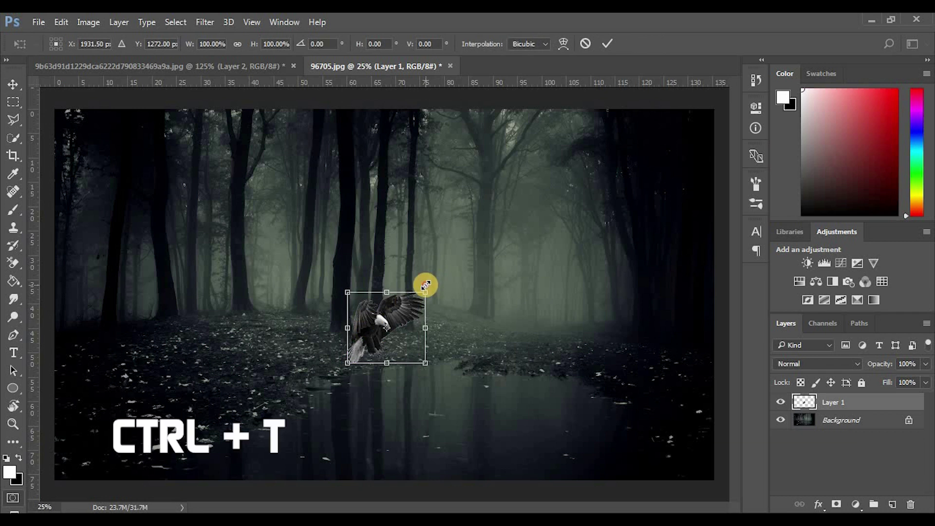
drag(425, 285, 487, 233)
drag(396, 327, 365, 296)
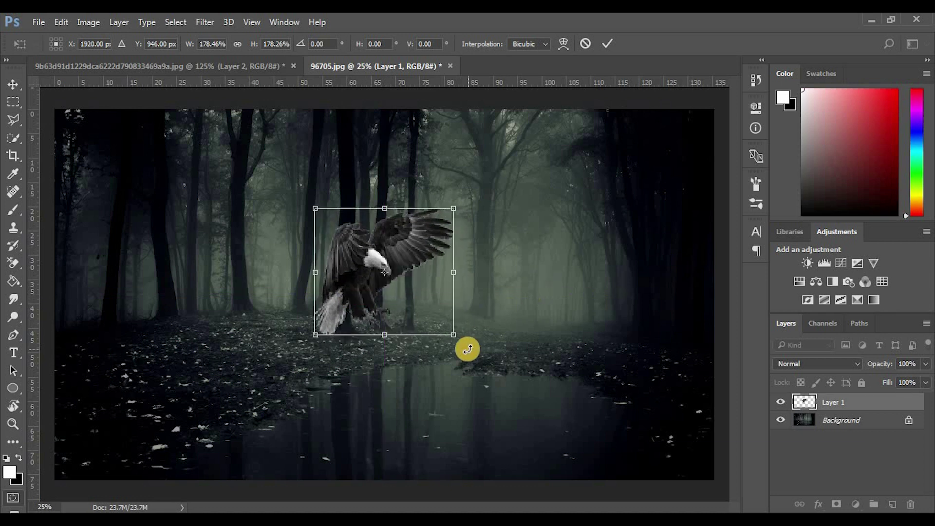
drag(454, 334, 458, 336)
key(Return)
Add an Invert adjustment clipped to the eagle layer only.
click(838, 502)
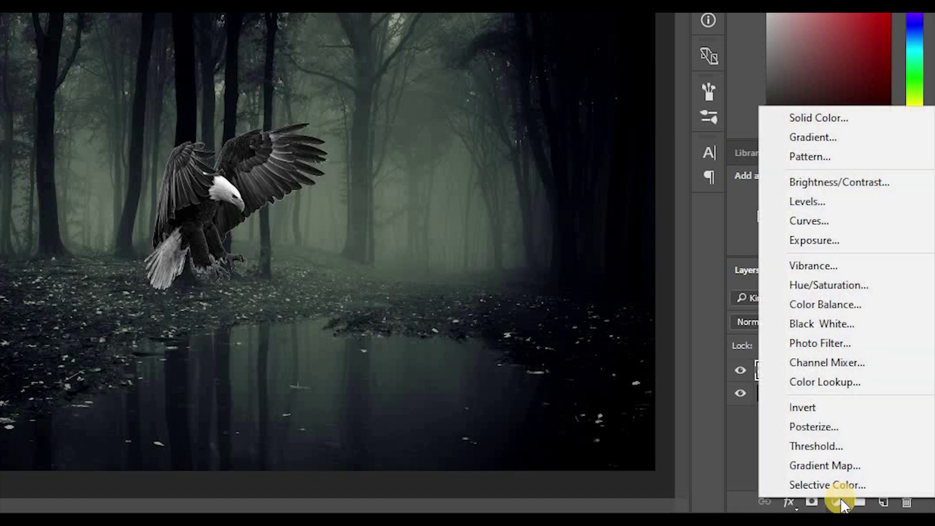
click(841, 405)
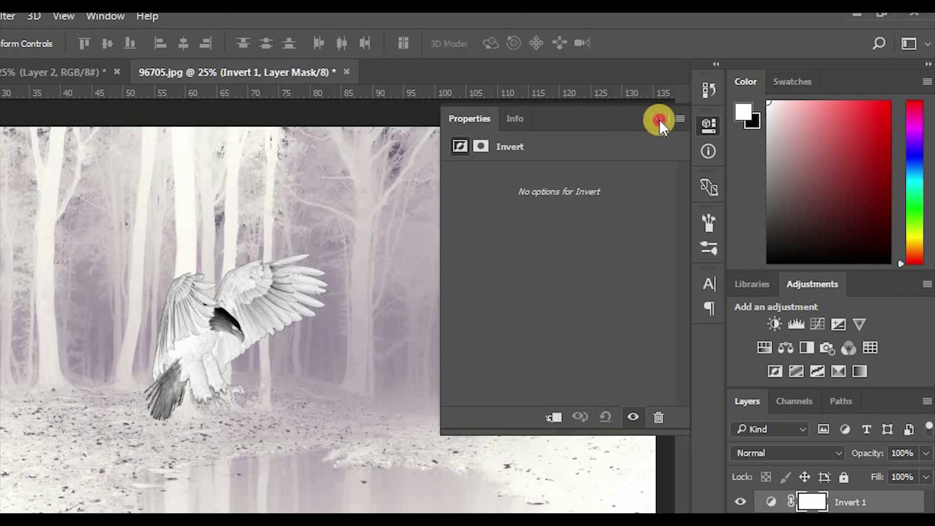
click(658, 64)
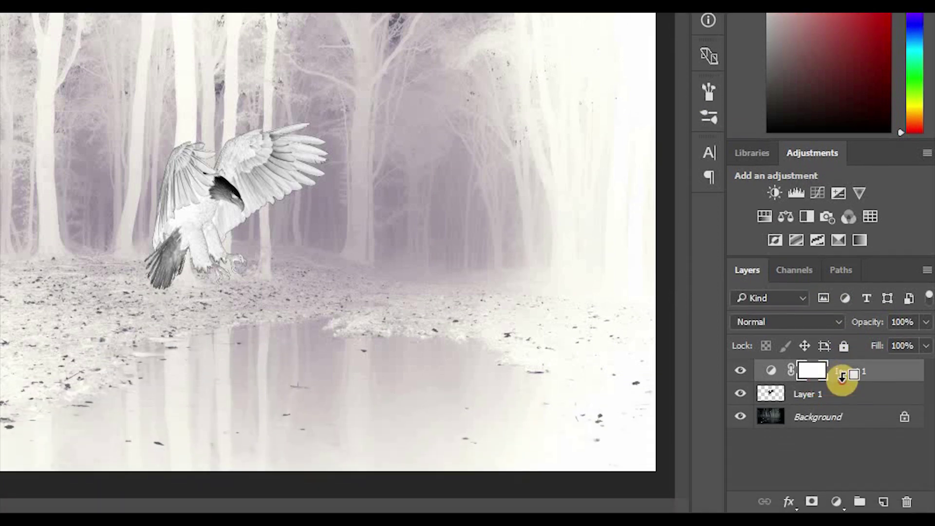
alt+click(841, 378)
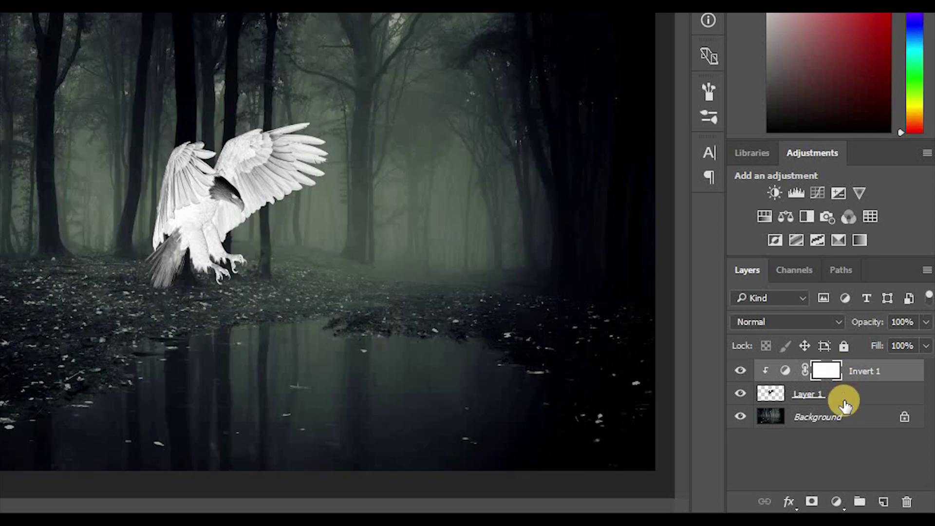
Add a Black & White adjustment clipped to the eagle.
click(834, 496)
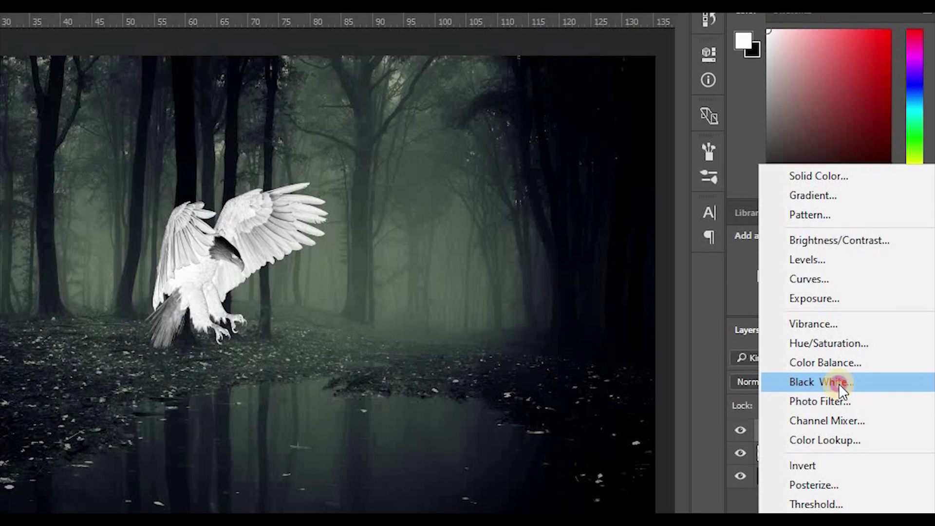
click(839, 363)
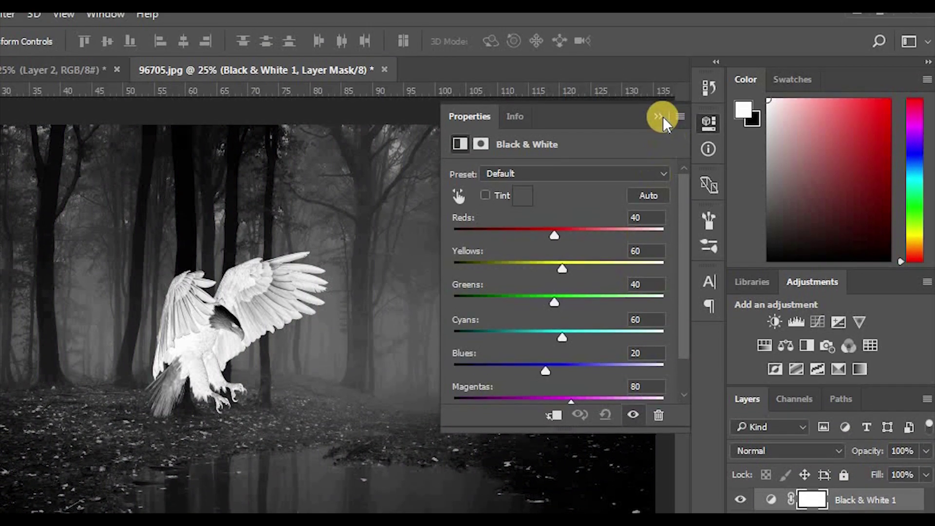
click(658, 111)
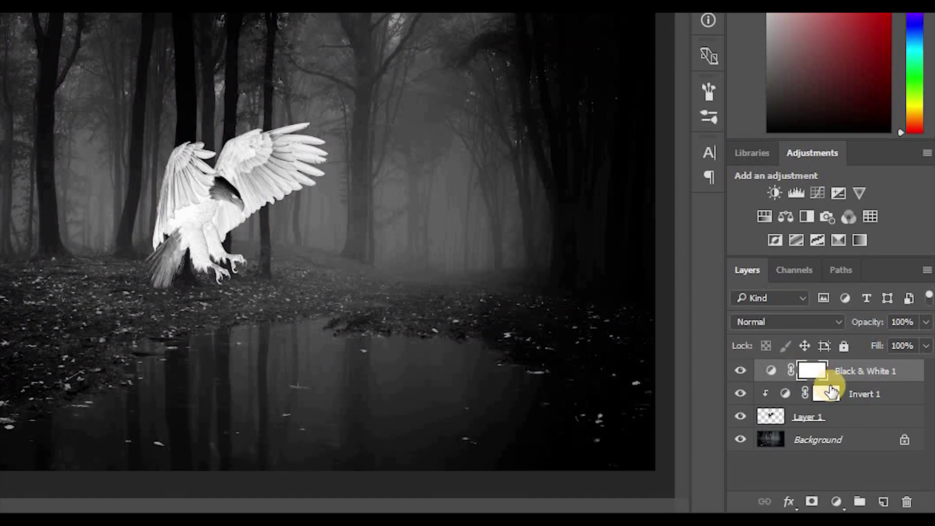
drag(823, 432, 830, 425)
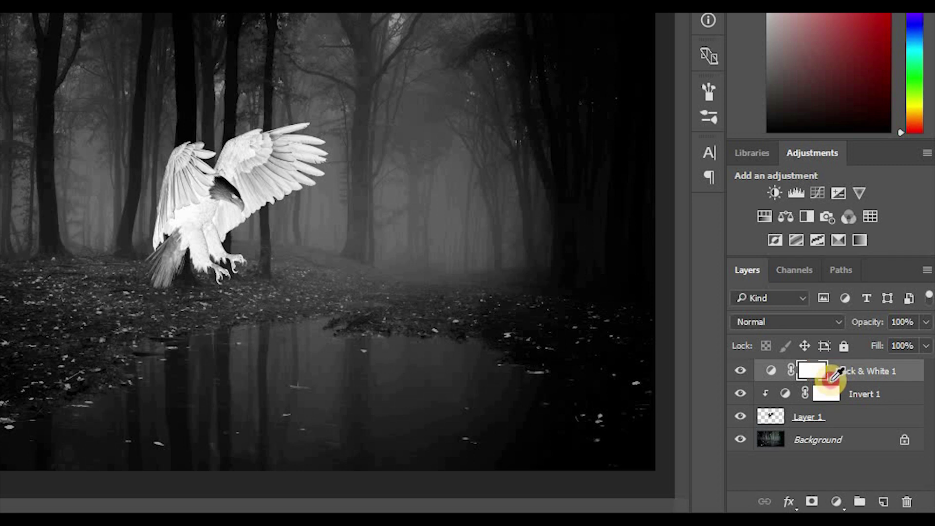
alt+click(836, 376)
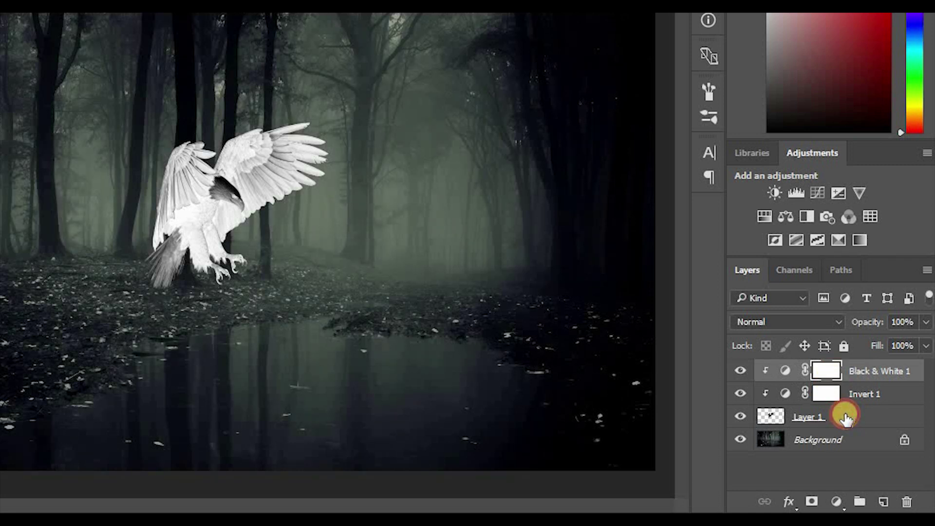
Convert the eagle and adjustments to a smart object, duplicate it and hide the copy.
click(927, 268)
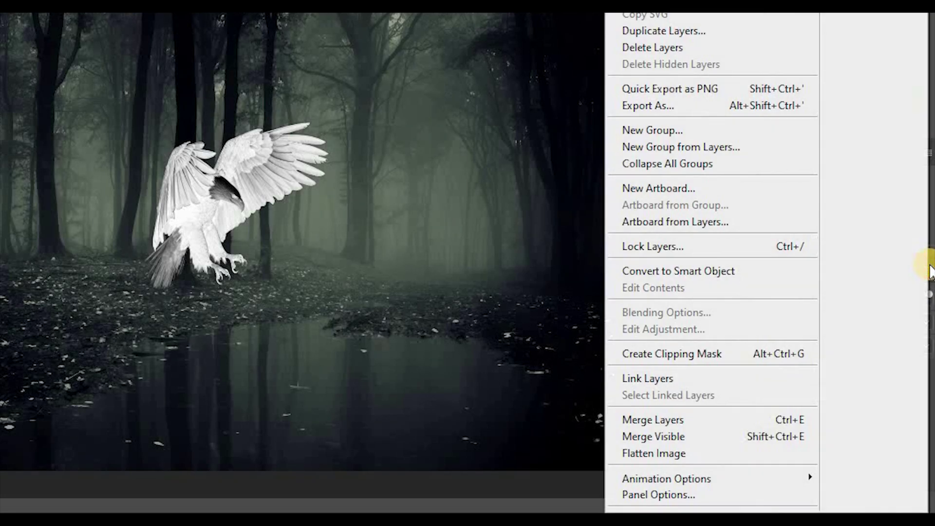
click(748, 267)
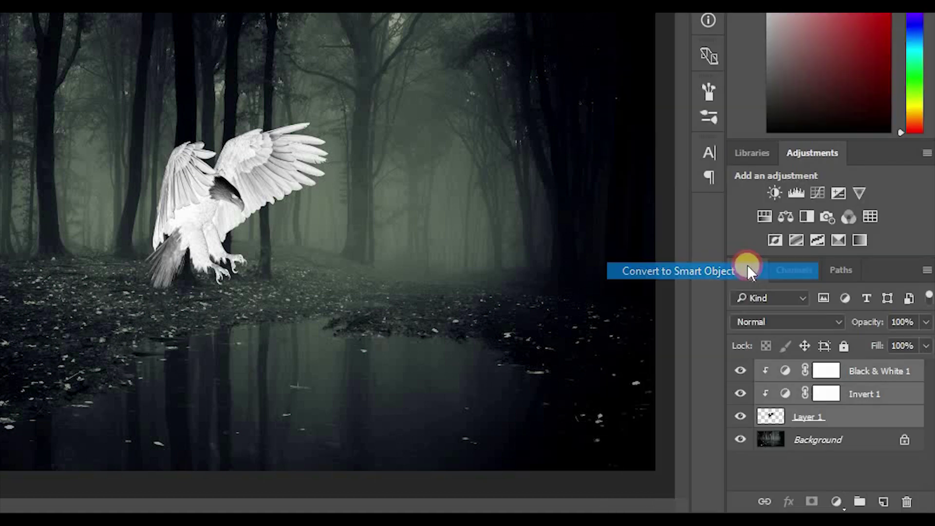
key(ctrl+j)
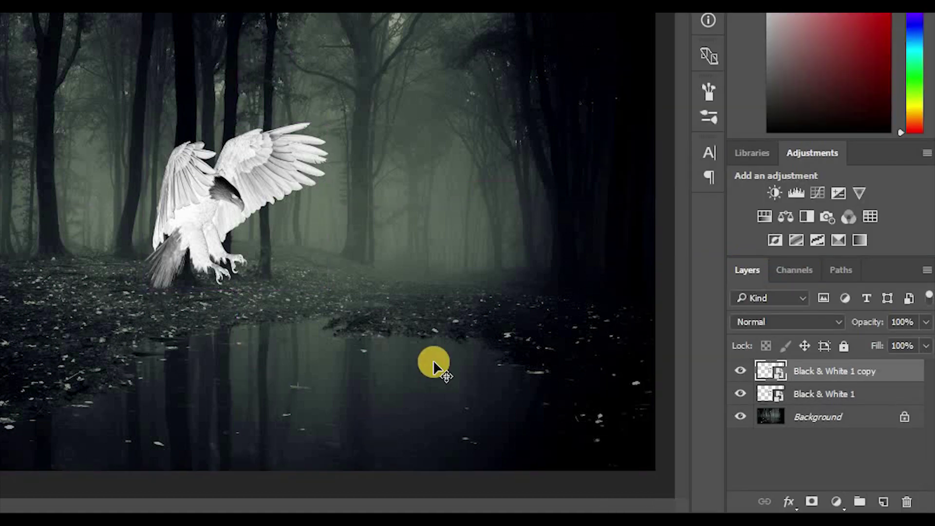
click(740, 371)
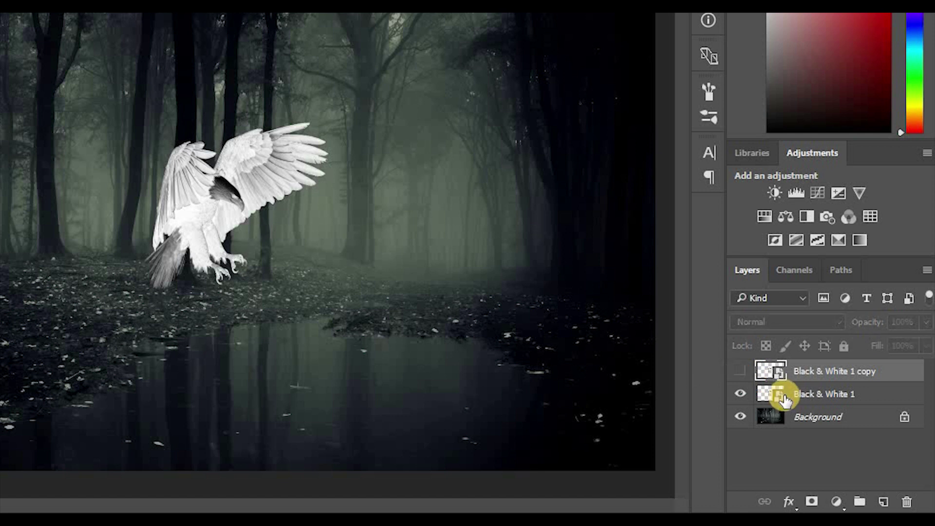
click(774, 398)
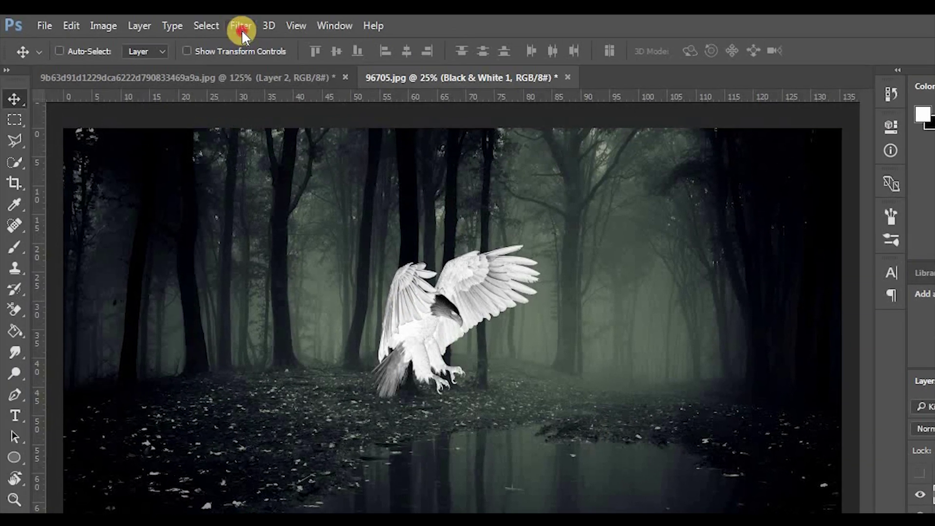
Preview Glowing Edges on the eagle at width 2, brightness 10, smoothness 15, zoomed out.
click(241, 27)
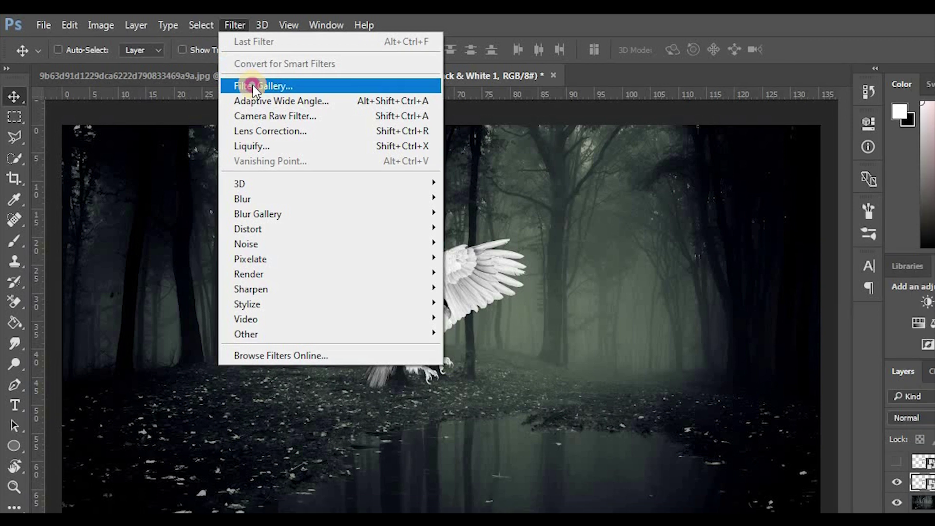
click(250, 88)
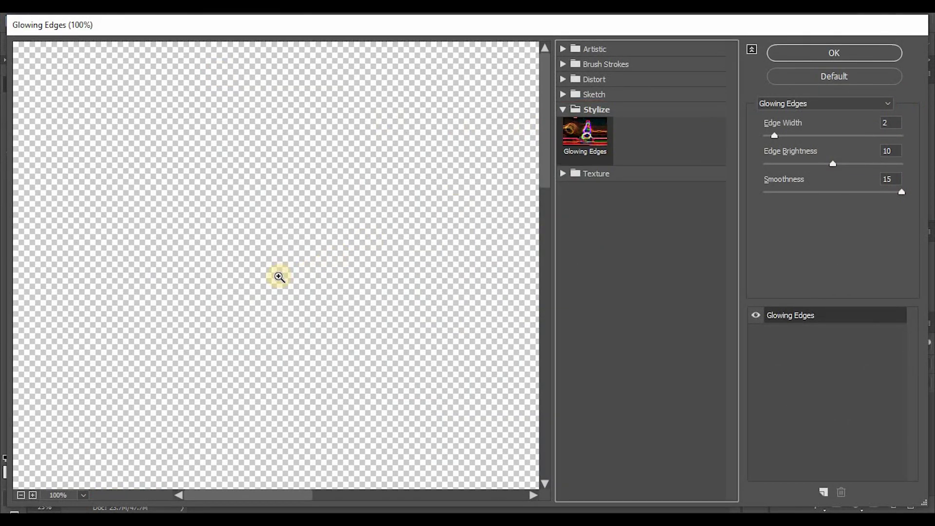
key(ctrl)
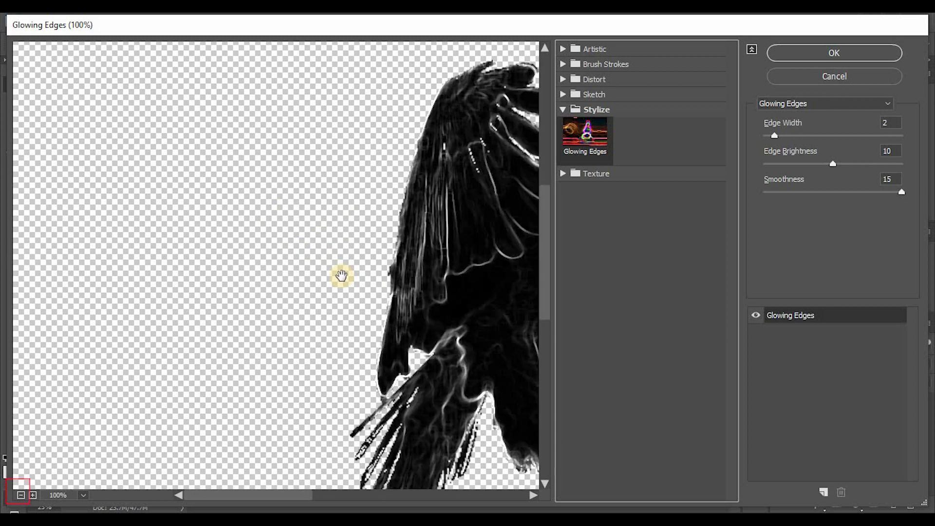
alt+click(343, 276)
scroll(342, 277, down, 3)
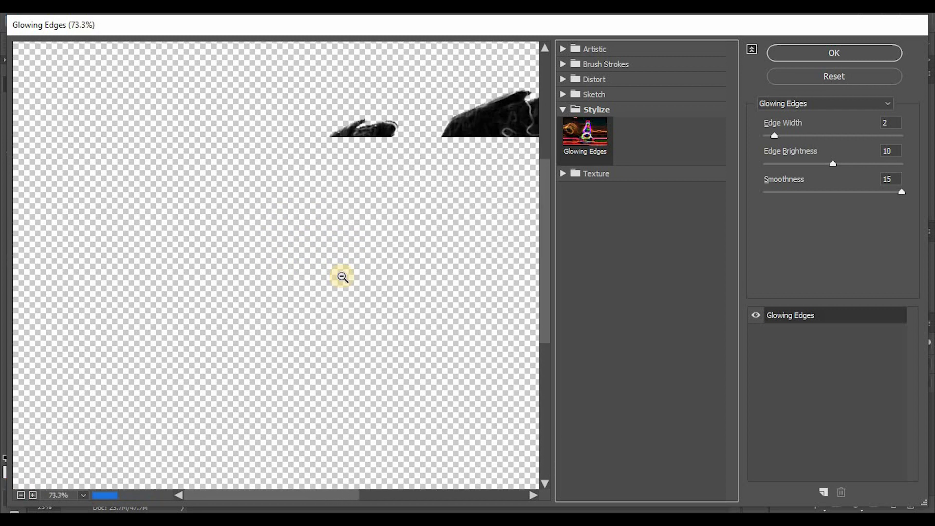
scroll(349, 265, down, 1)
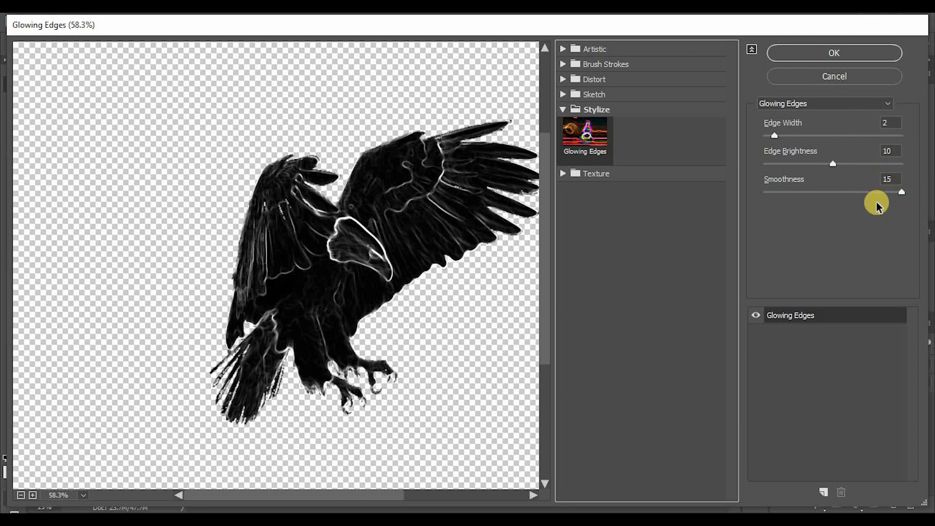
Apply the Glowing Edges filter and set the eagle layer to Color Dodge.
click(832, 57)
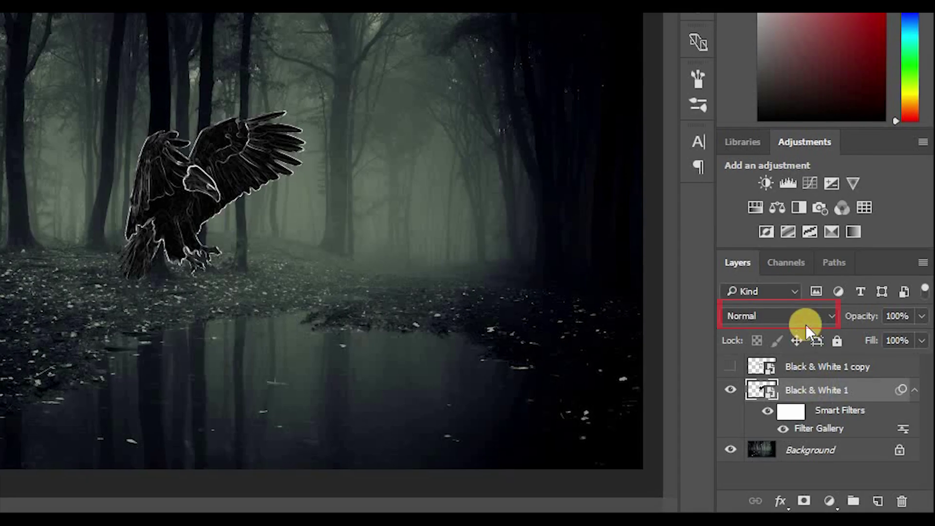
click(839, 364)
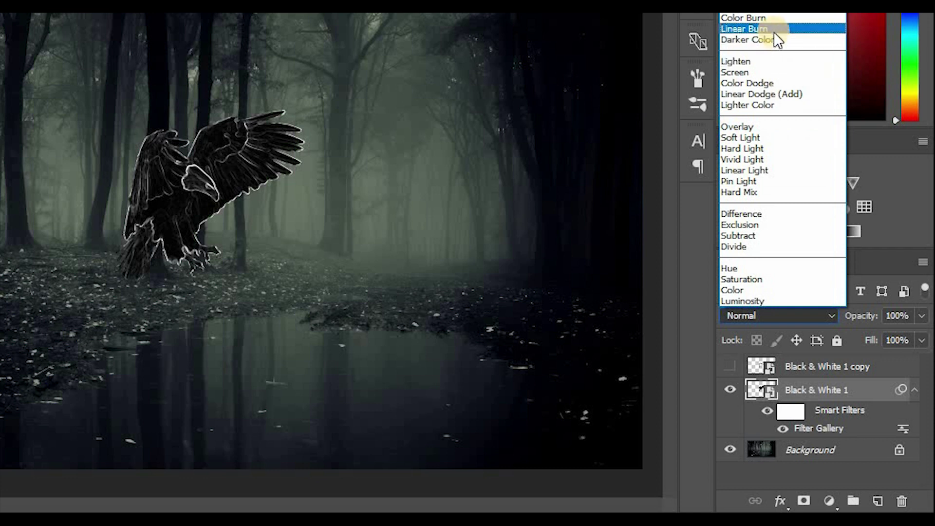
click(765, 82)
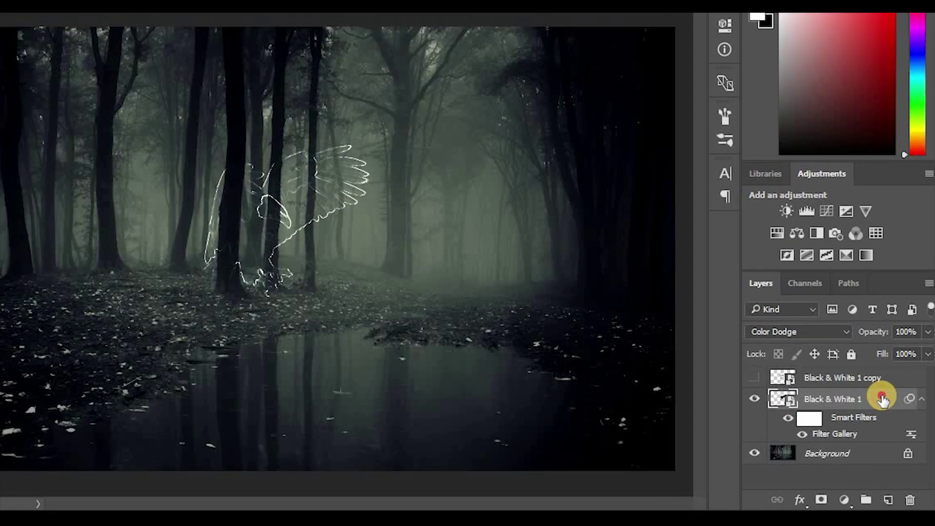
Add a white Linear Light Outer Glow at 50% opacity, 40 px size.
double_click(875, 390)
click(358, 319)
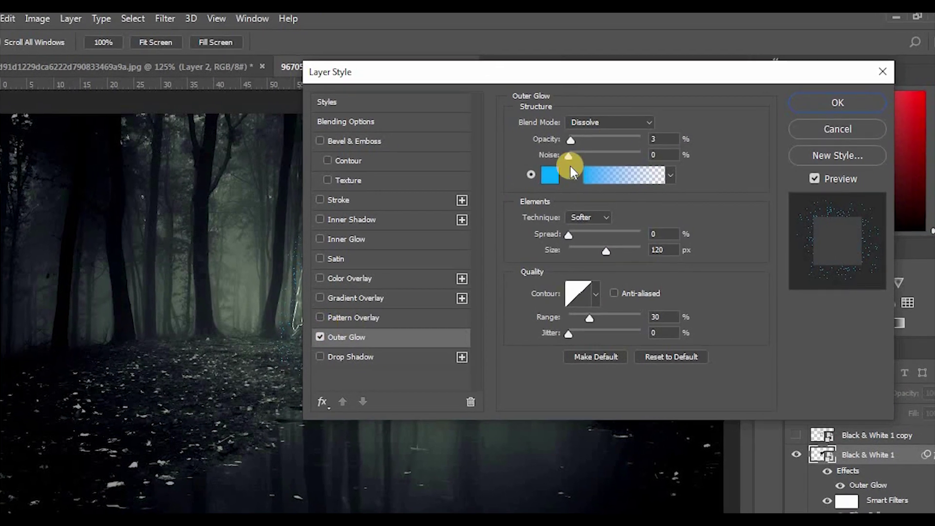
click(624, 121)
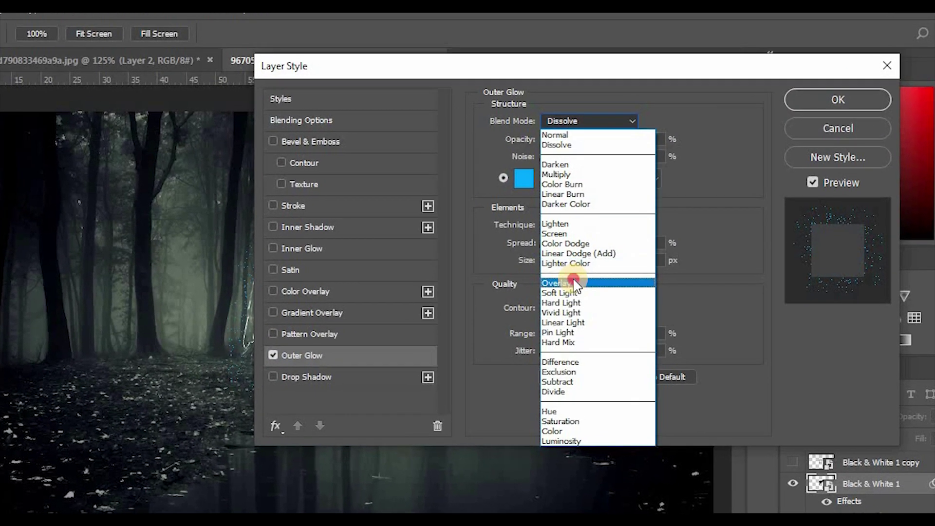
click(556, 326)
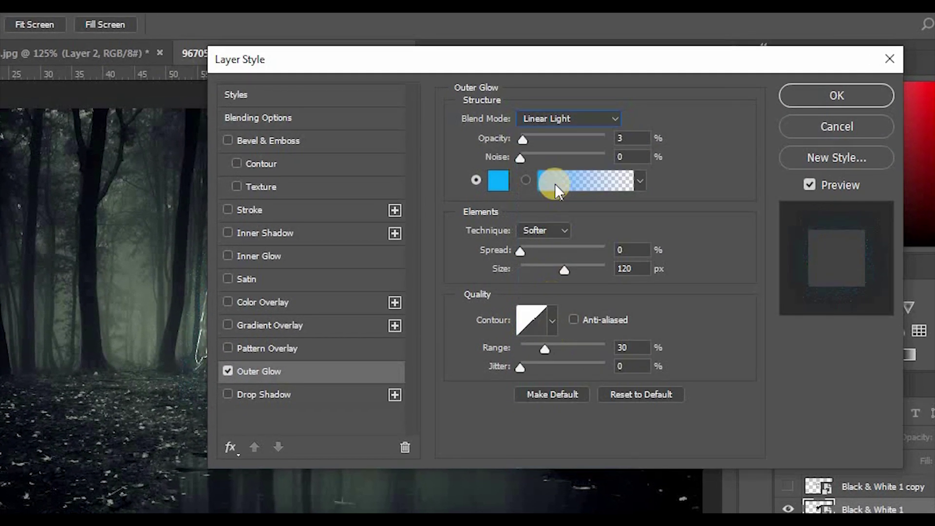
drag(522, 141, 564, 36)
click(499, 181)
click(481, 158)
click(905, 150)
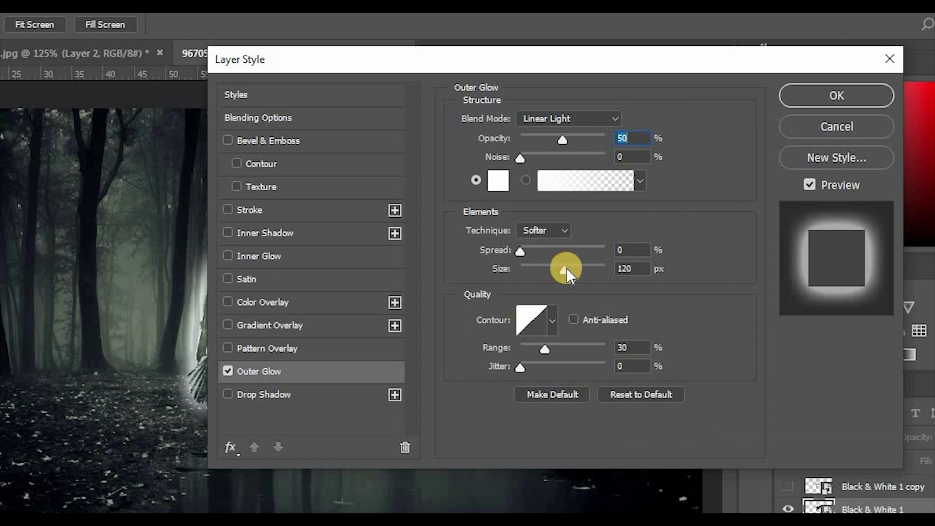
drag(562, 272, 508, 259)
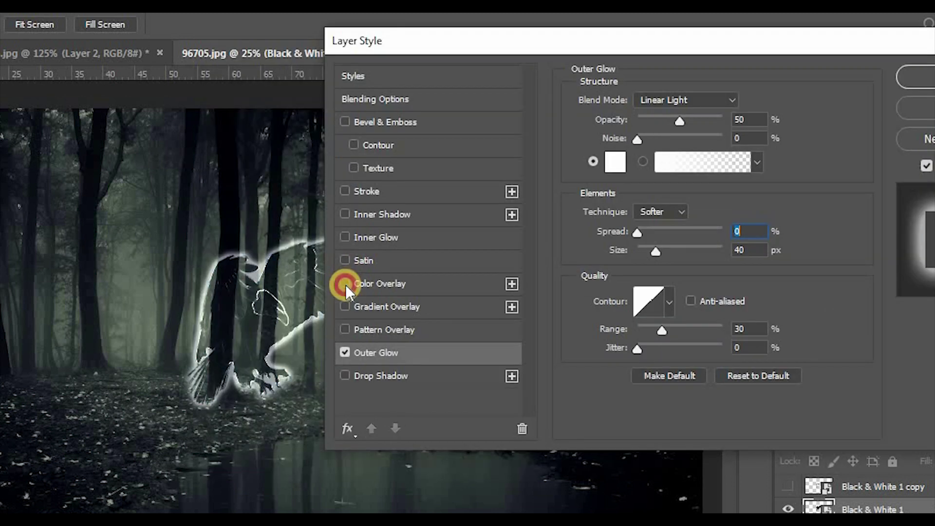
Add a blue 0096ff Color Overlay to the eagle.
drag(670, 42, 554, 58)
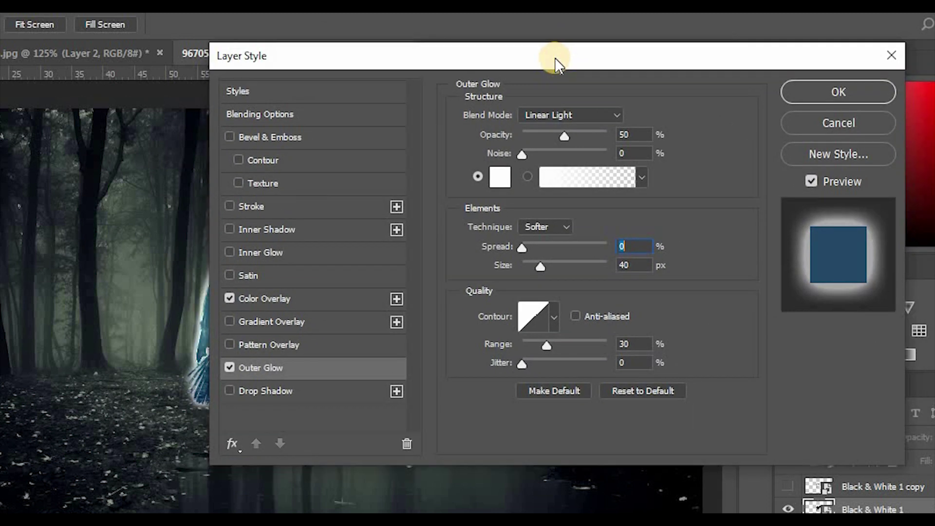
click(319, 298)
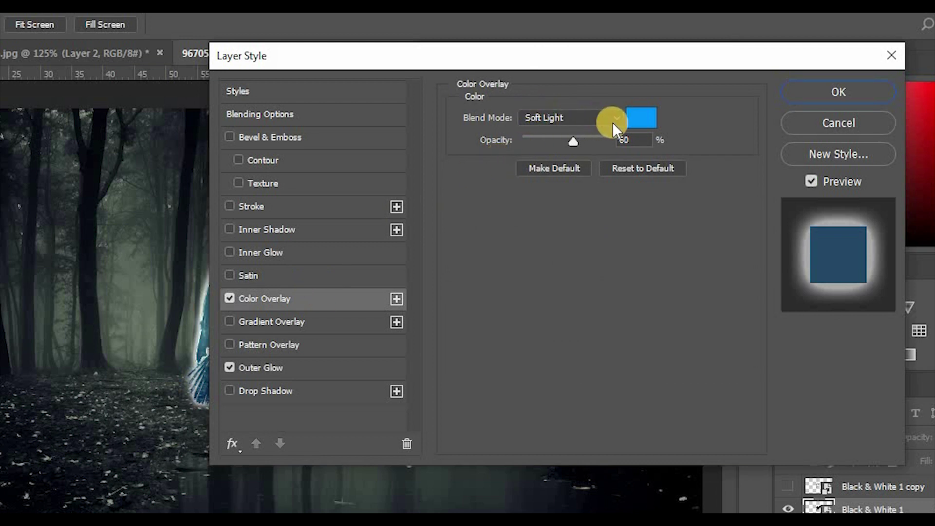
click(638, 121)
drag(811, 428, 768, 421)
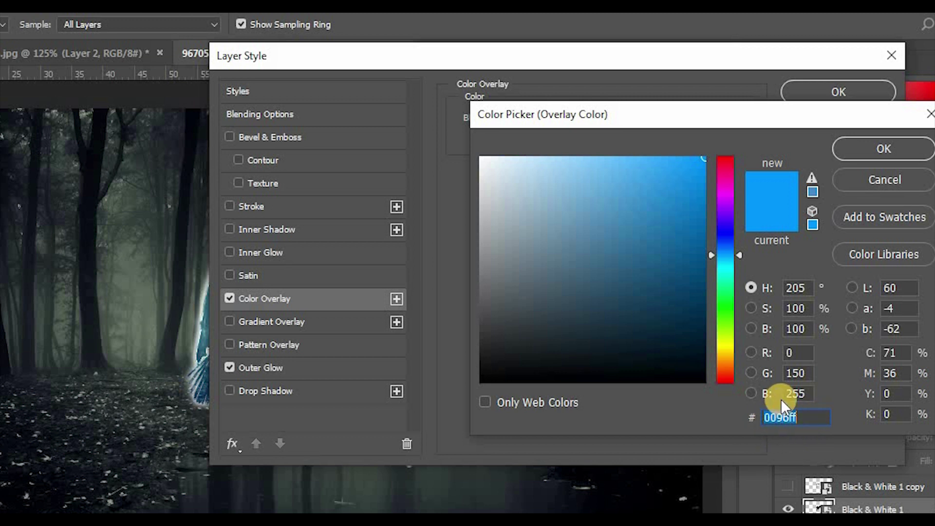
click(857, 144)
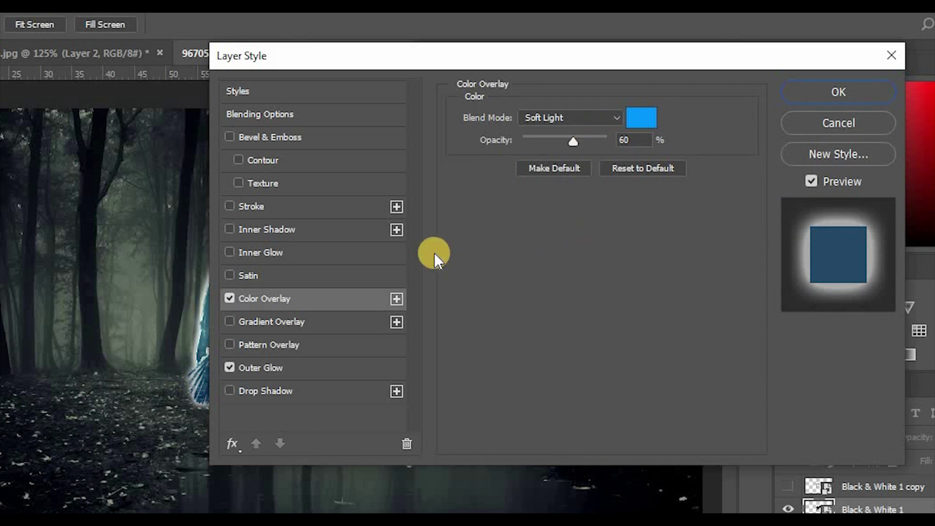
Add an Inner Glow with an enlarged size.
click(230, 252)
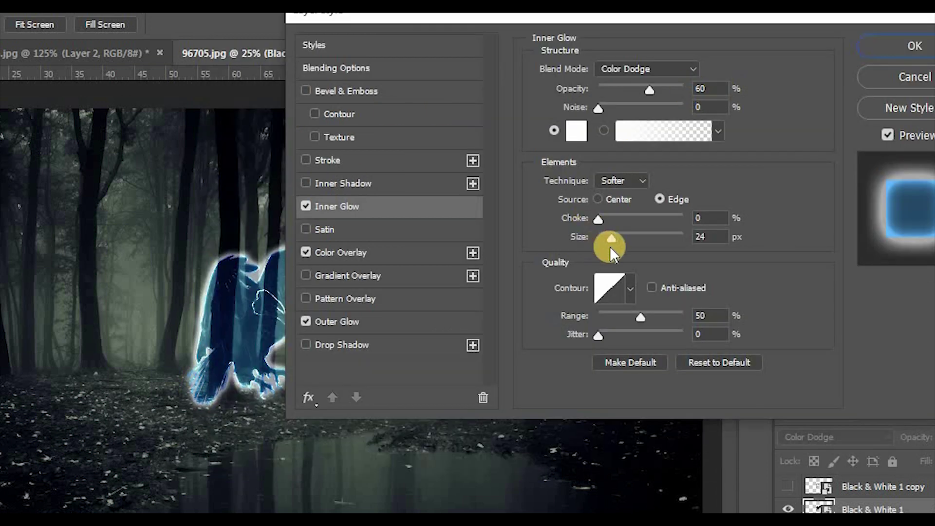
drag(610, 246, 620, 235)
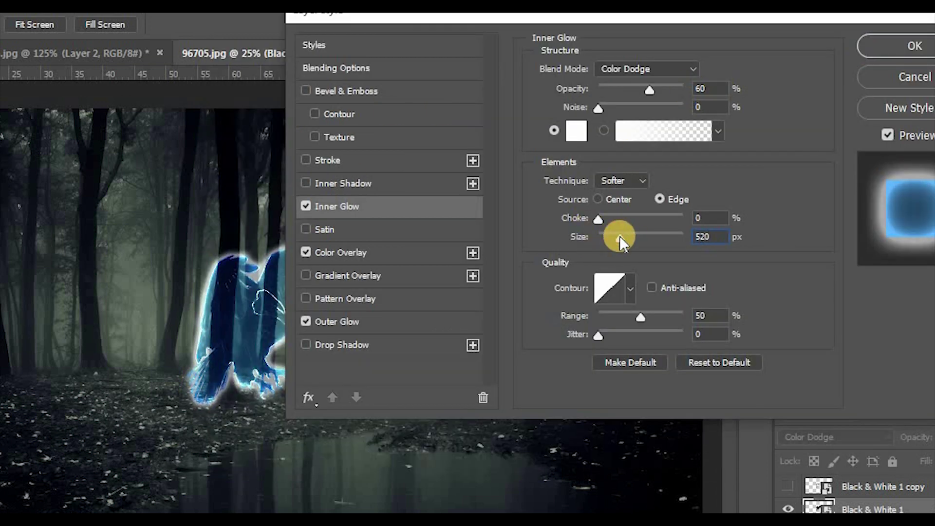
click(702, 316)
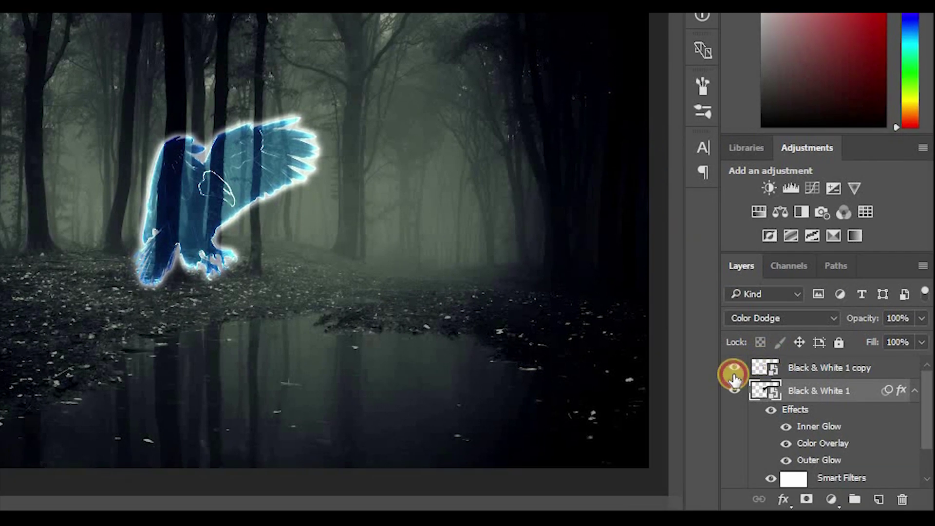
Show the Black & White 1 copy layer and set its Fill to 0%.
click(743, 388)
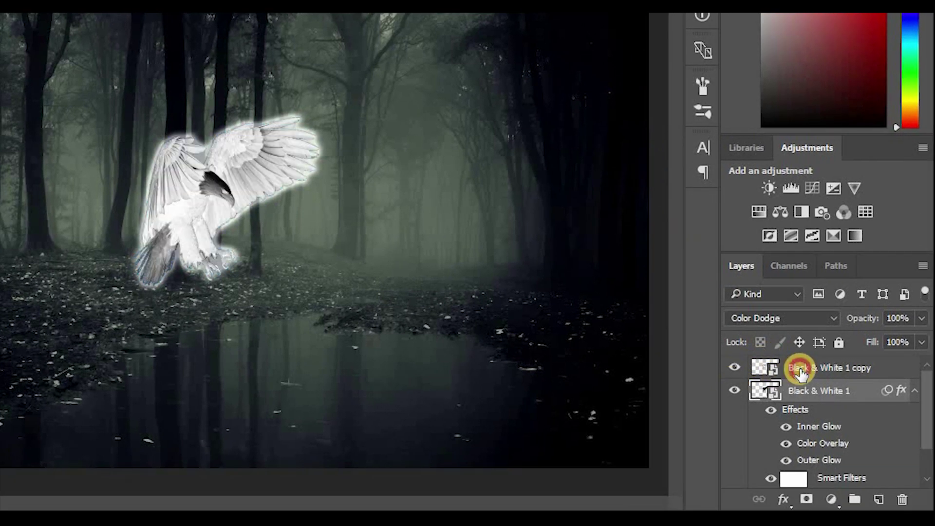
click(799, 367)
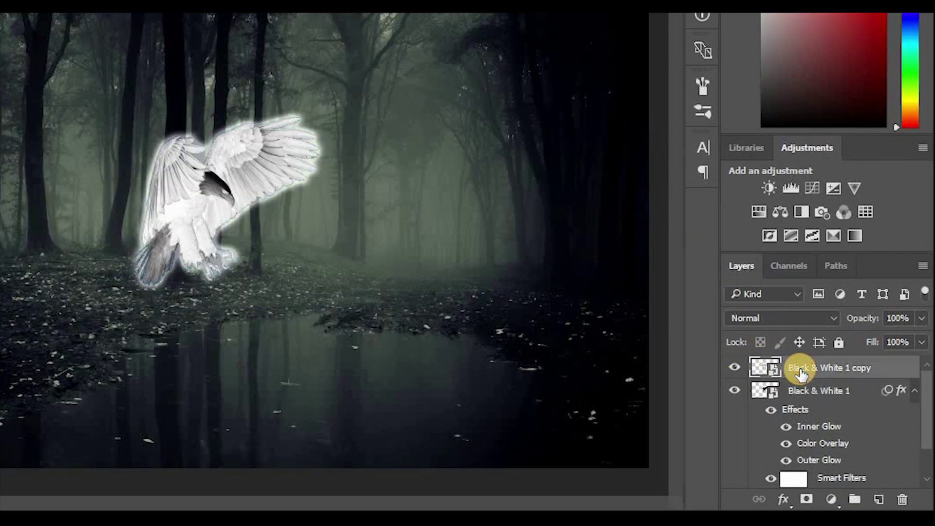
click(922, 342)
drag(919, 369, 809, 363)
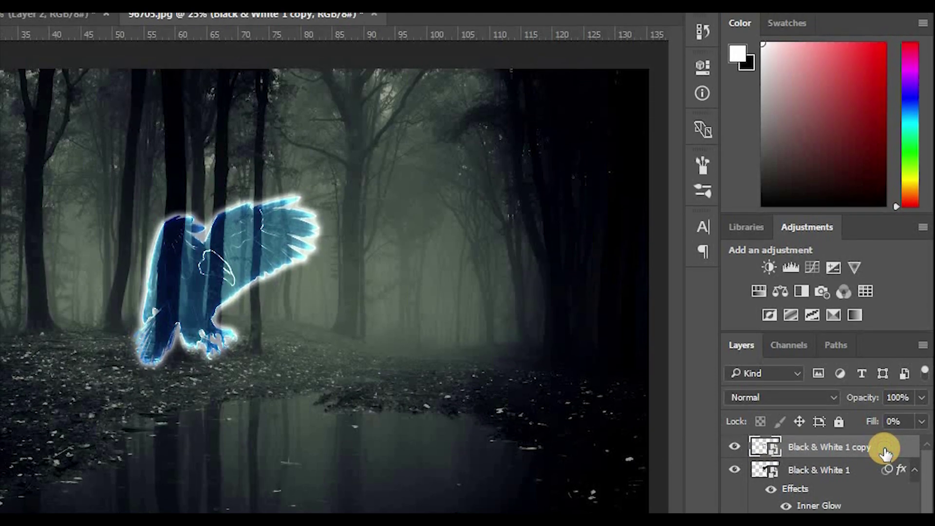
Give the copy an 00A8ff Color Dodge Outer Glow at 30% opacity, 250 px size.
double_click(886, 451)
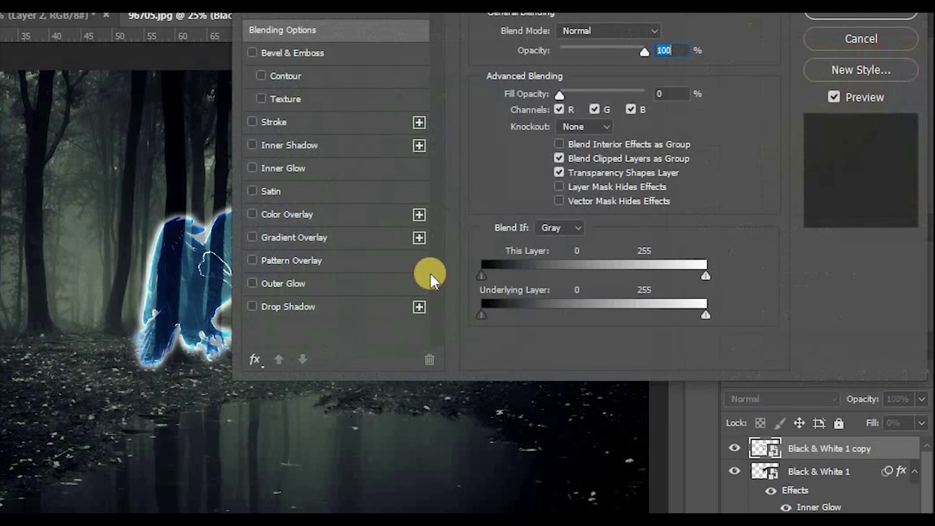
click(276, 291)
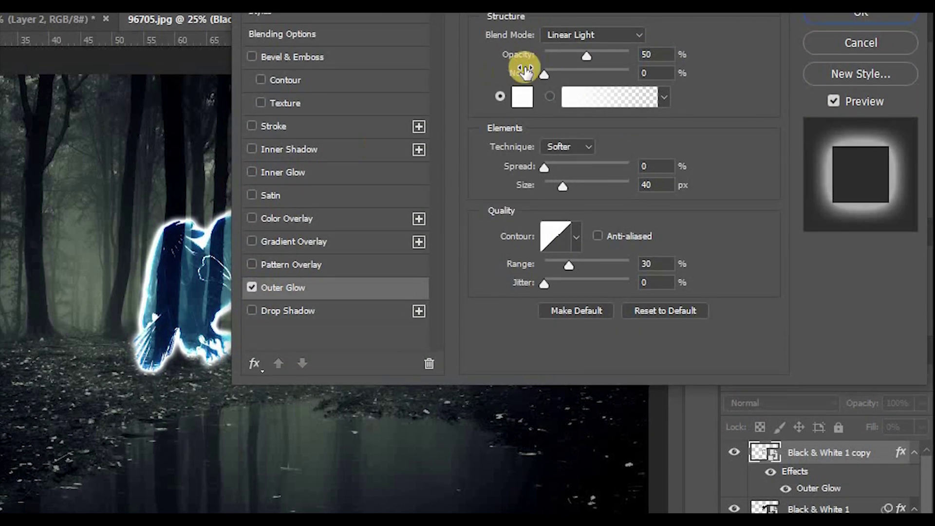
click(522, 94)
click(735, 379)
text(00A8ff)
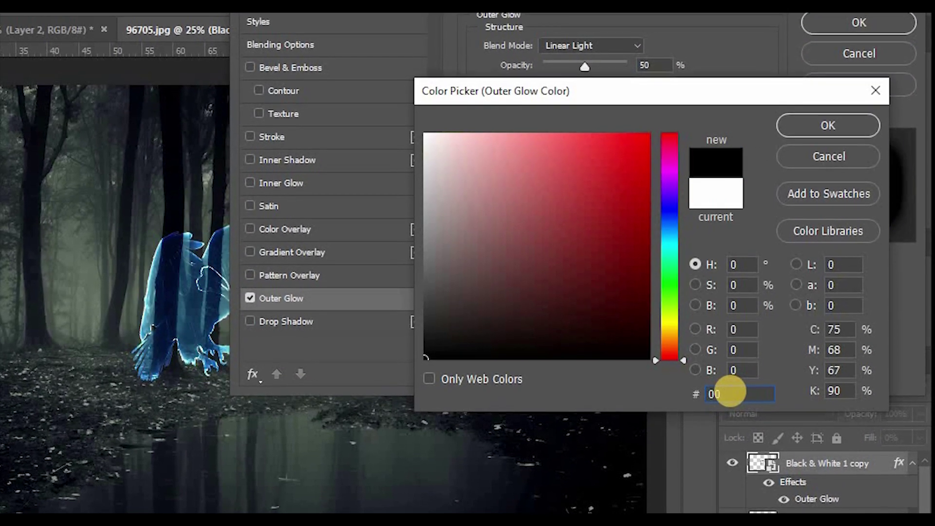
click(802, 136)
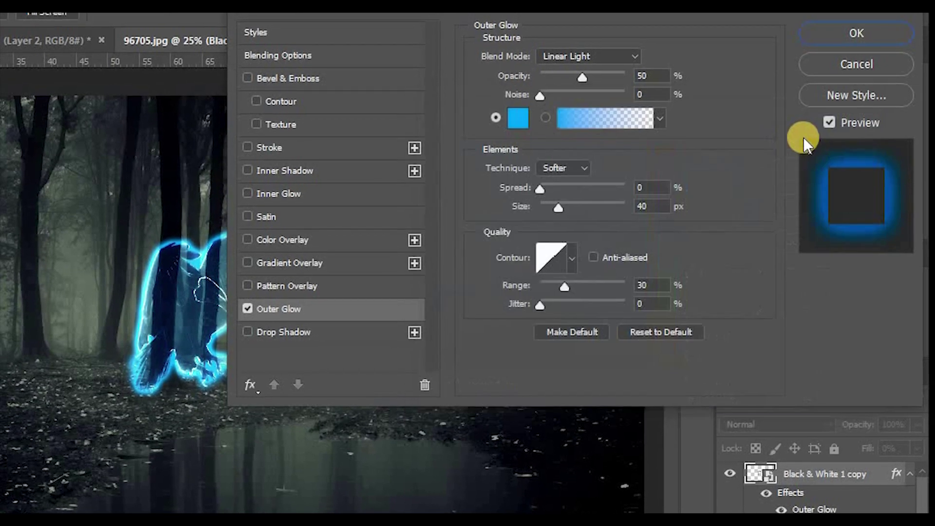
click(587, 62)
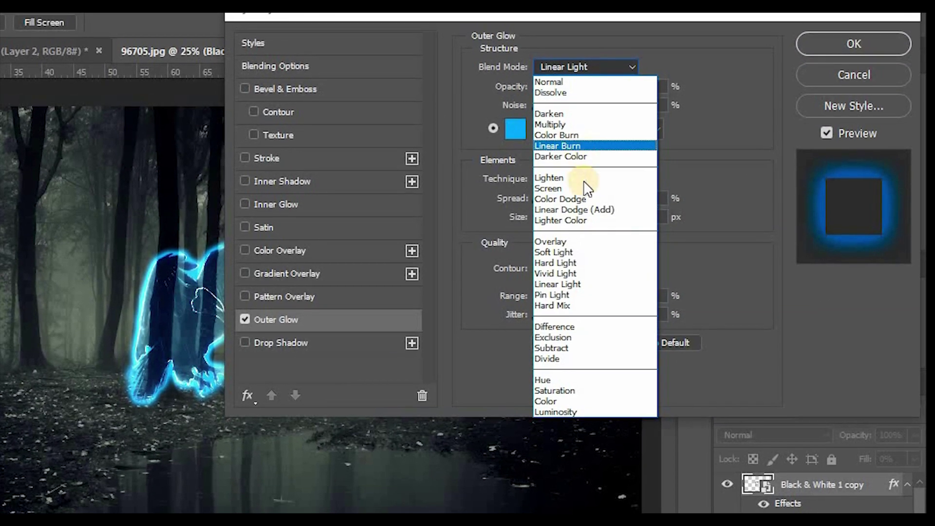
click(591, 196)
click(640, 81)
text(30)
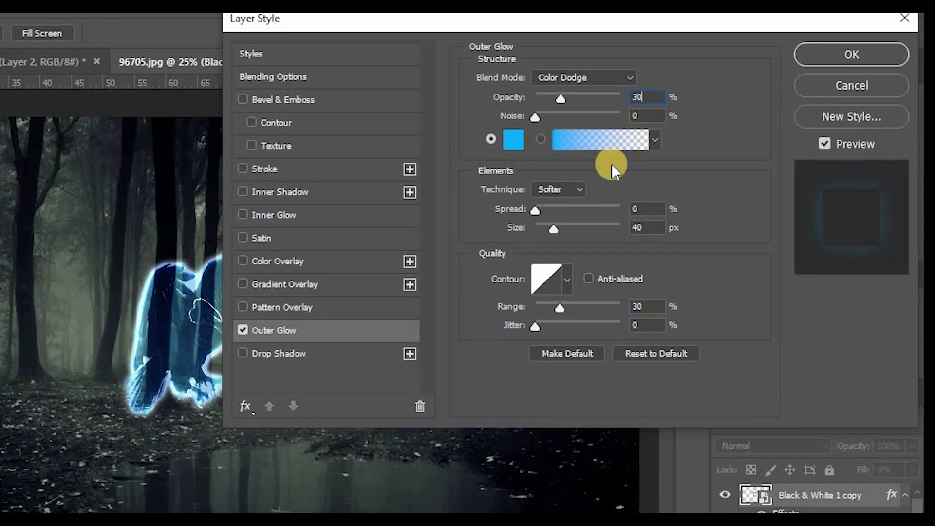
click(648, 220)
text(250)
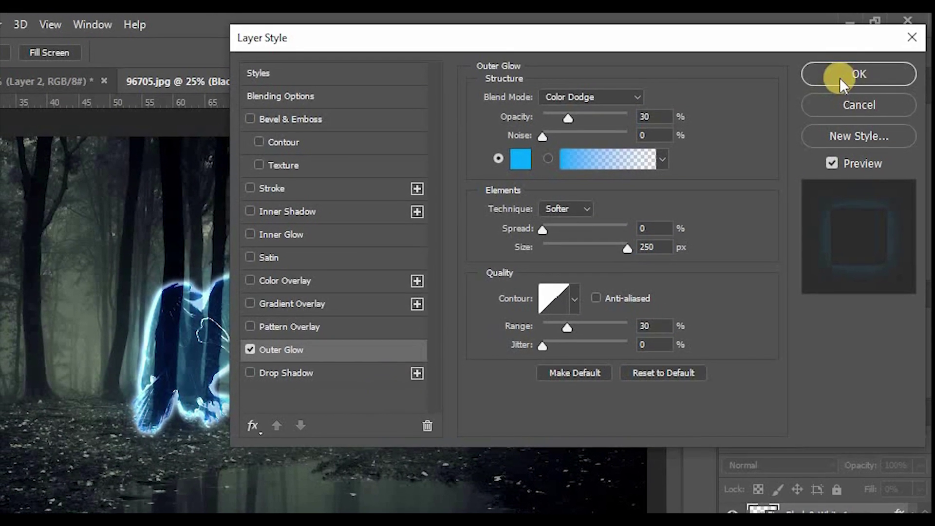
click(834, 75)
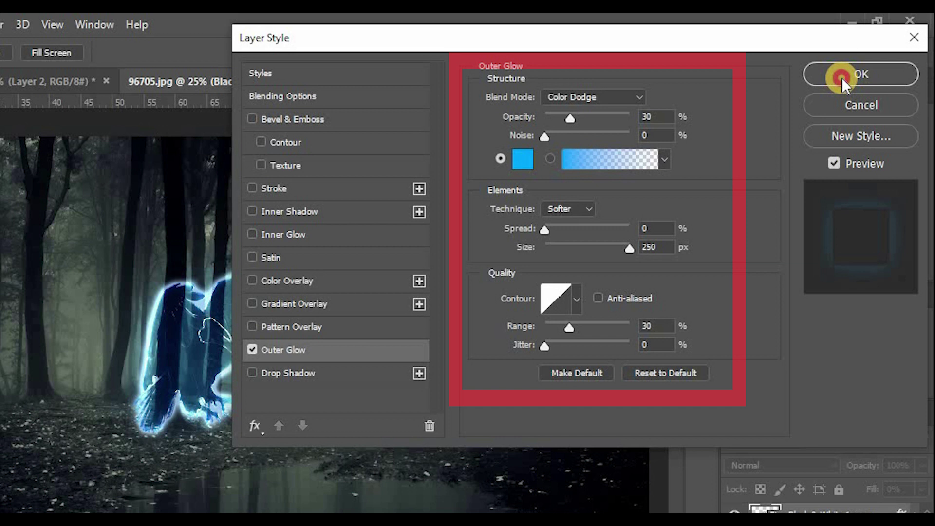
click(842, 77)
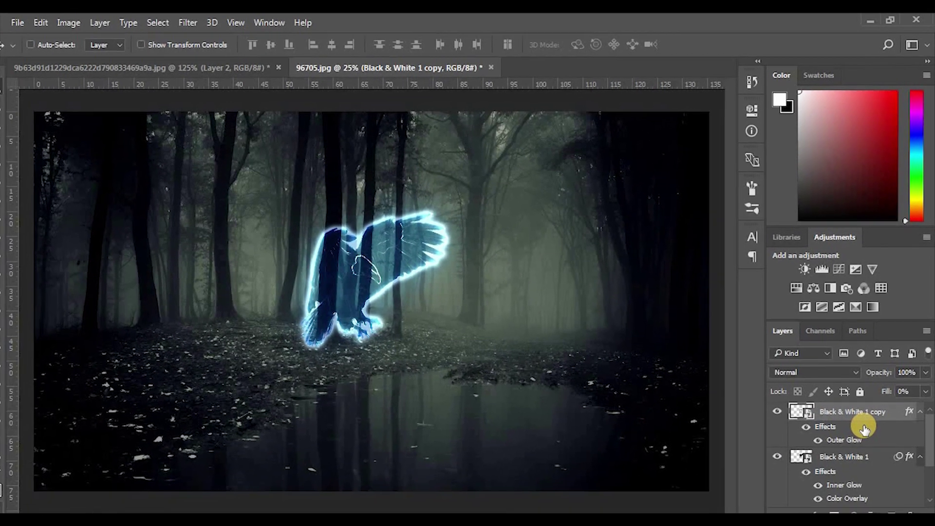
Duplicate the eagle and set the copy's Outer Glow to Dissolve, 18% opacity, 32% spread, 62% range.
key(ctrl+j)
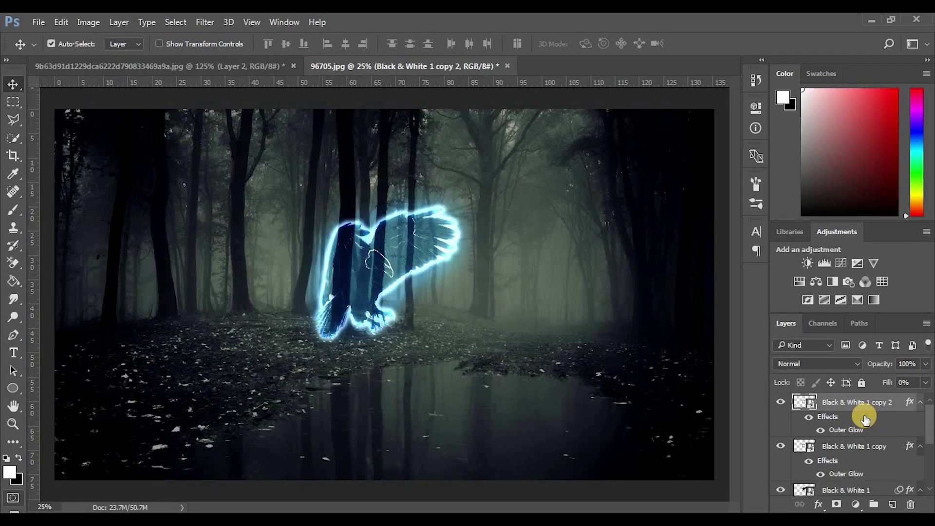
click(837, 431)
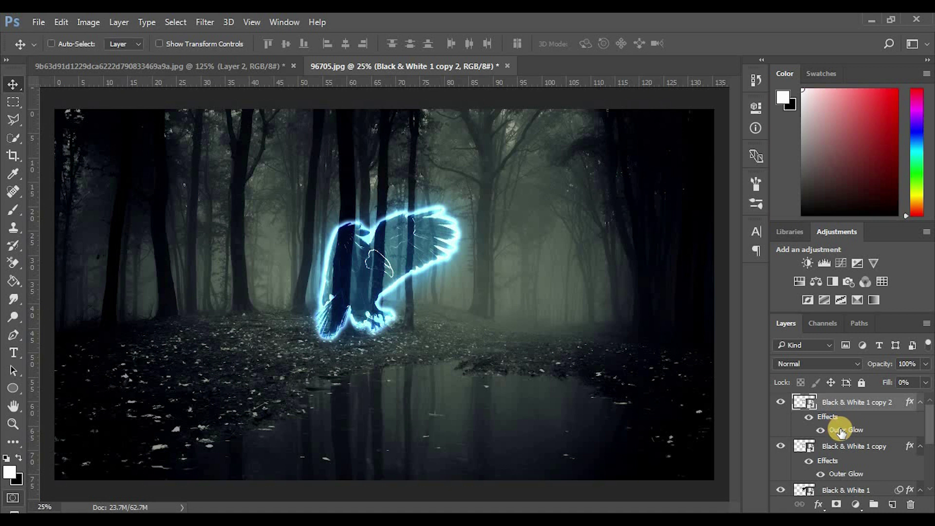
double_click(837, 431)
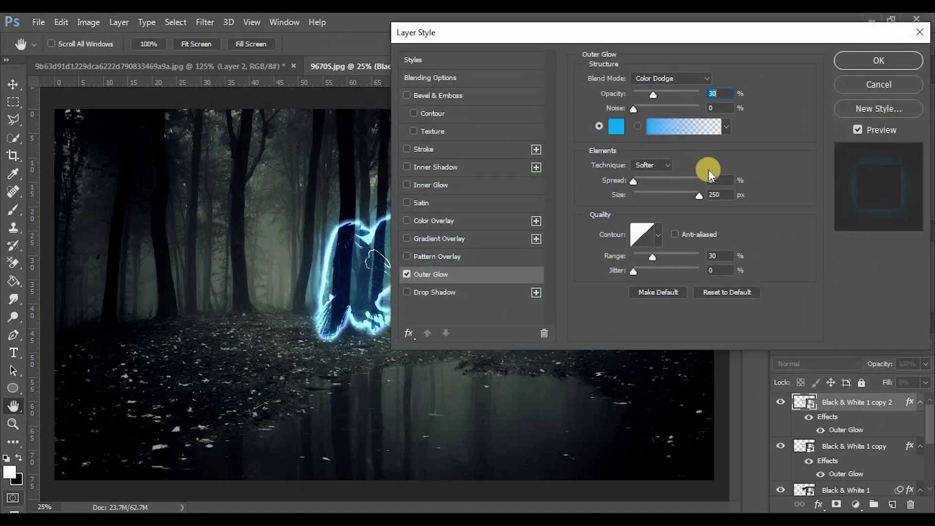
click(691, 75)
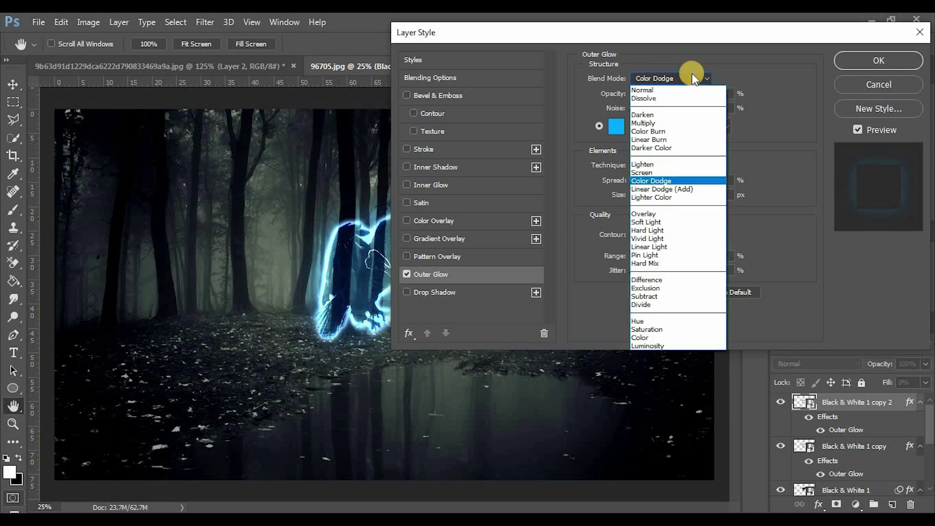
click(642, 98)
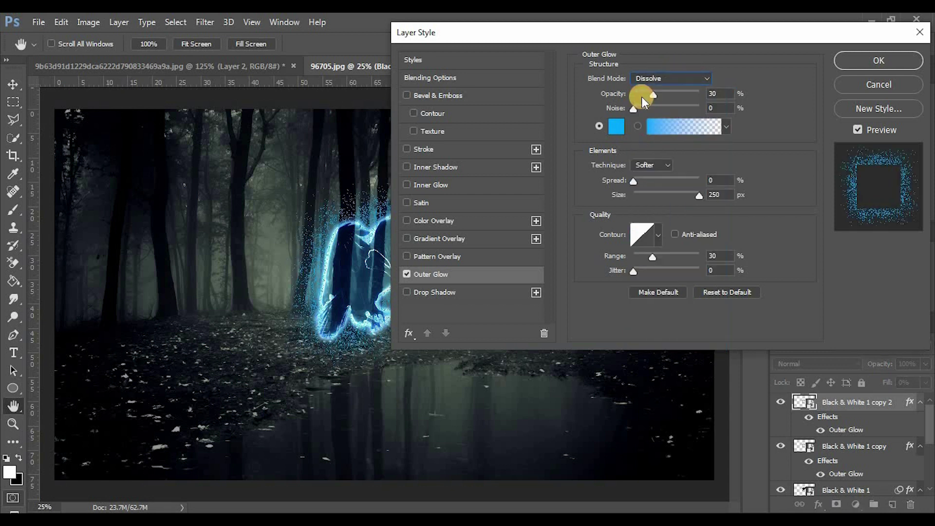
drag(653, 93, 645, 94)
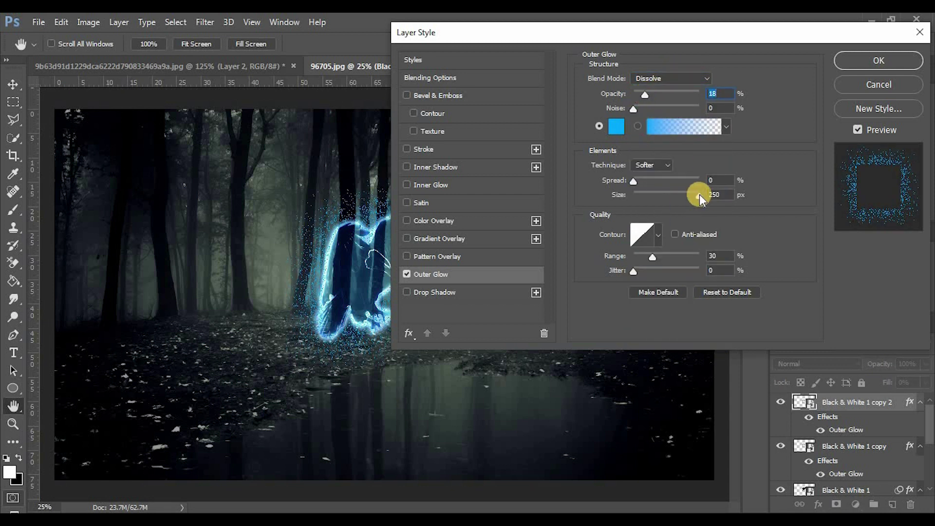
drag(653, 256, 675, 254)
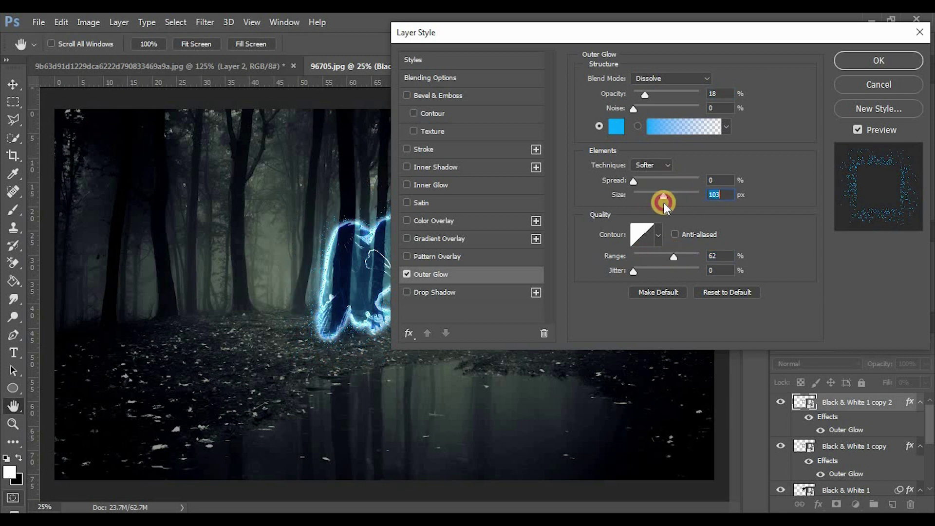
drag(634, 183, 655, 180)
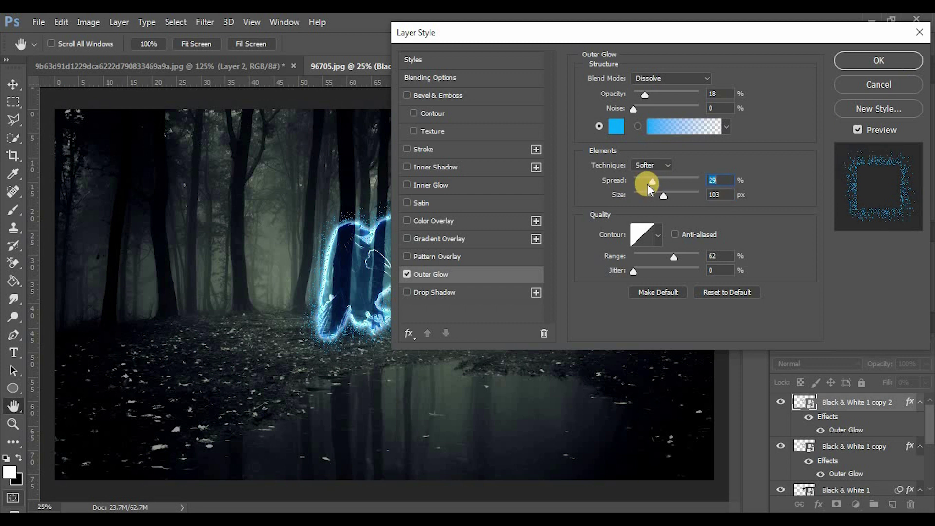
mouse_move(653, 182)
mouse_down()
mouse_move(732, 180)
mouse_move(655, 181)
mouse_up()
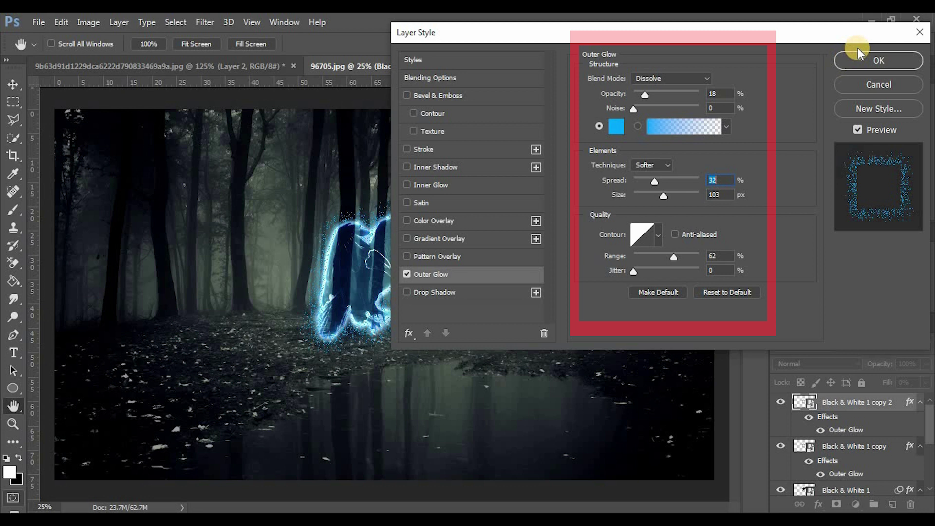
click(854, 61)
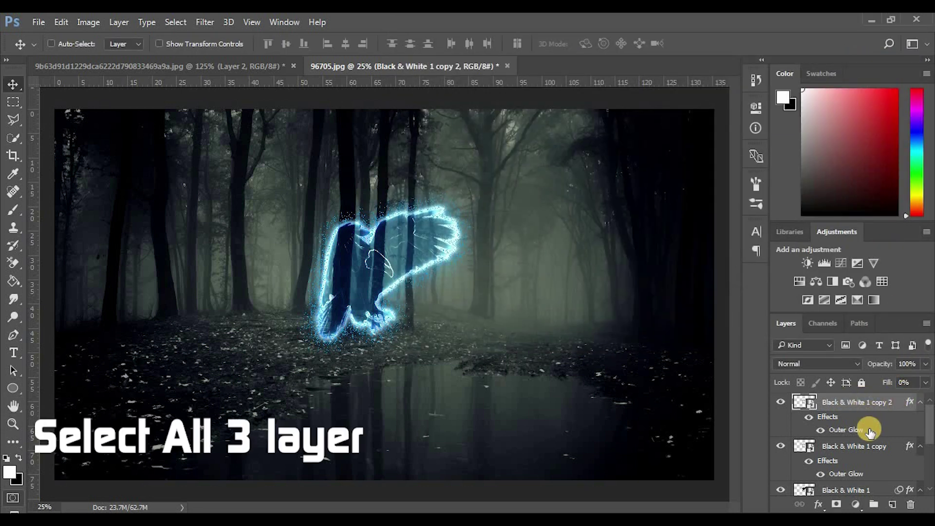
Group the three Black & White eagle layers and type Eagle as the group name.
scroll(866, 419, down, 5)
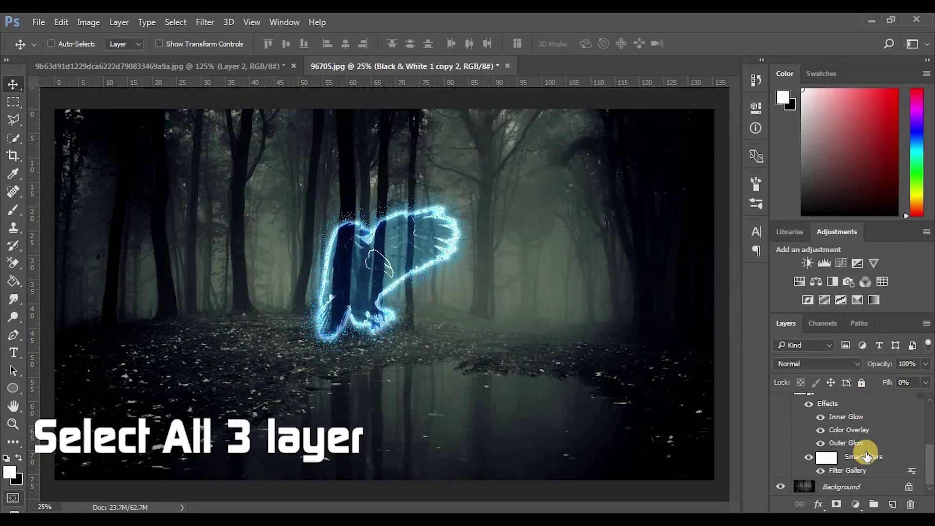
scroll(881, 458, up, 3)
scroll(883, 457, down, 3)
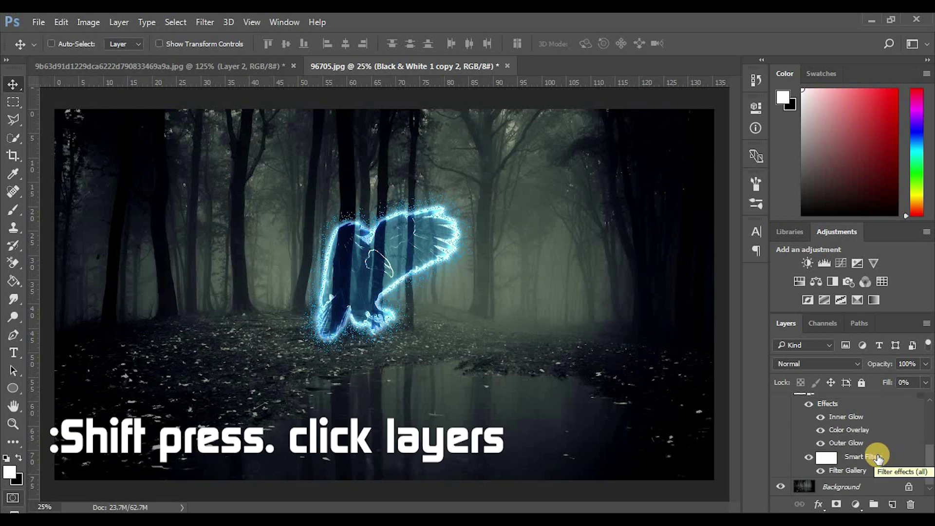
scroll(877, 457, up, 1)
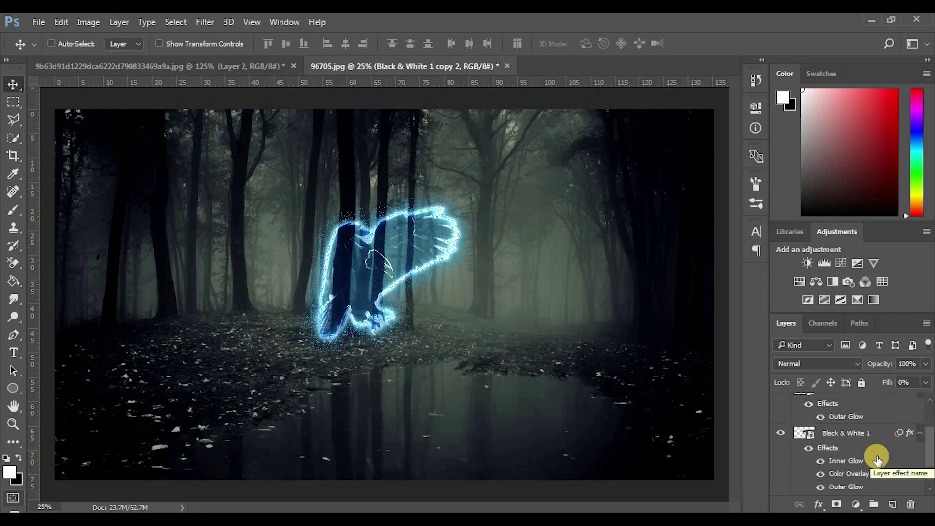
shift+click(865, 433)
key(ctrl+g)
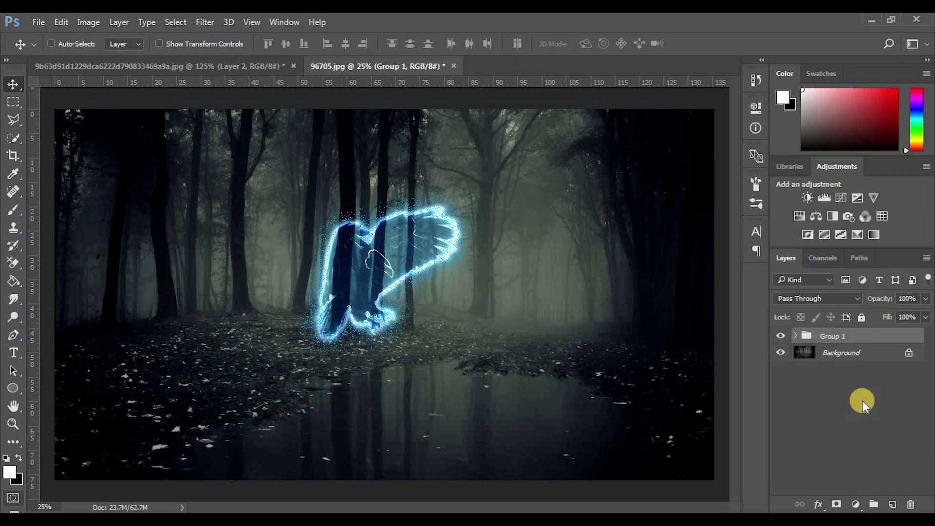
double_click(831, 335)
text(E)
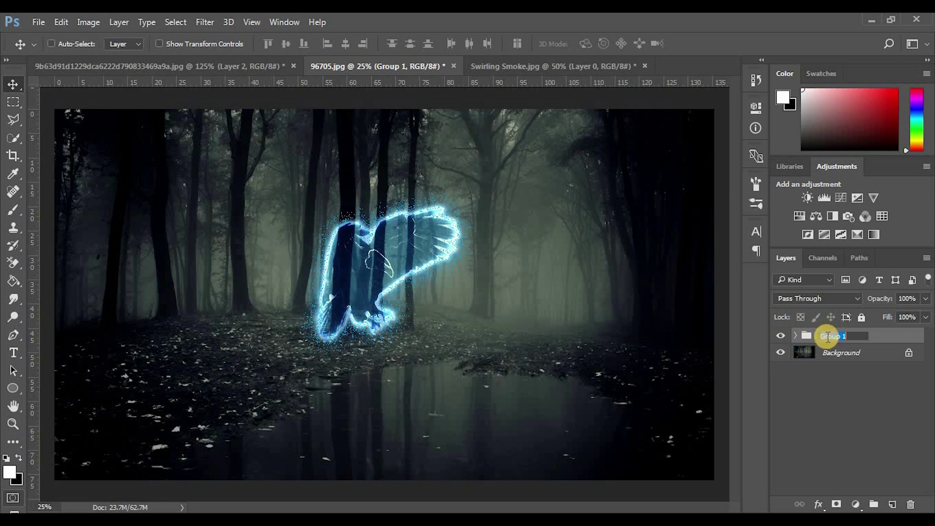
text(agle)
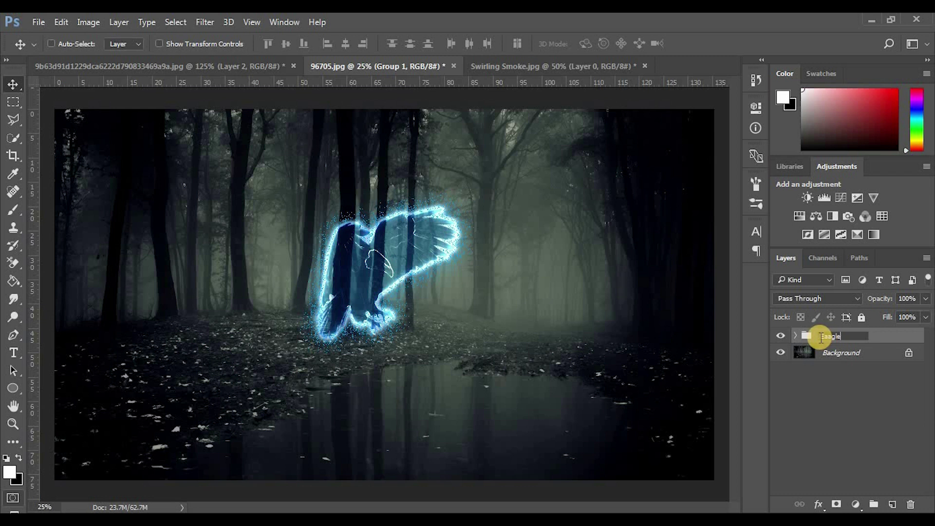
Commit the Eaagle group name and bring the Swirling Smoke image into 96705 as Layer 1.
key(Return)
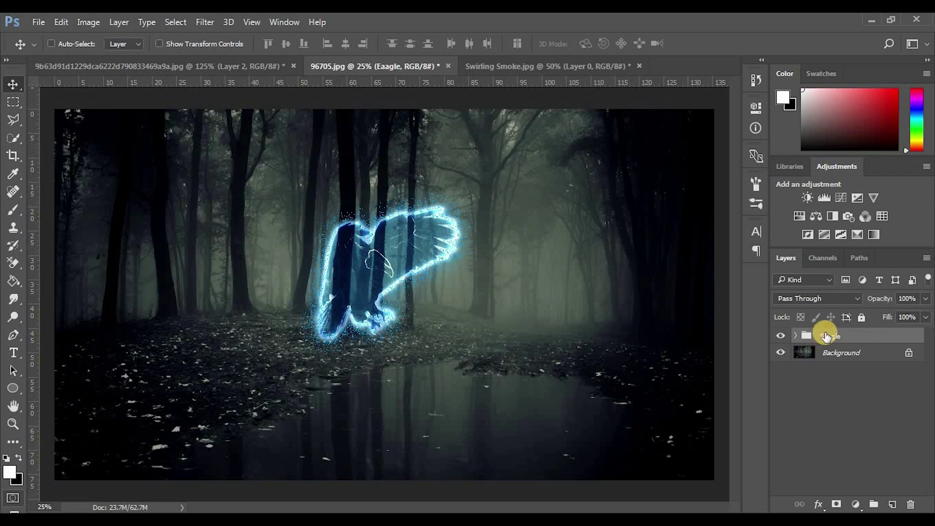
click(562, 70)
drag(447, 275, 390, 295)
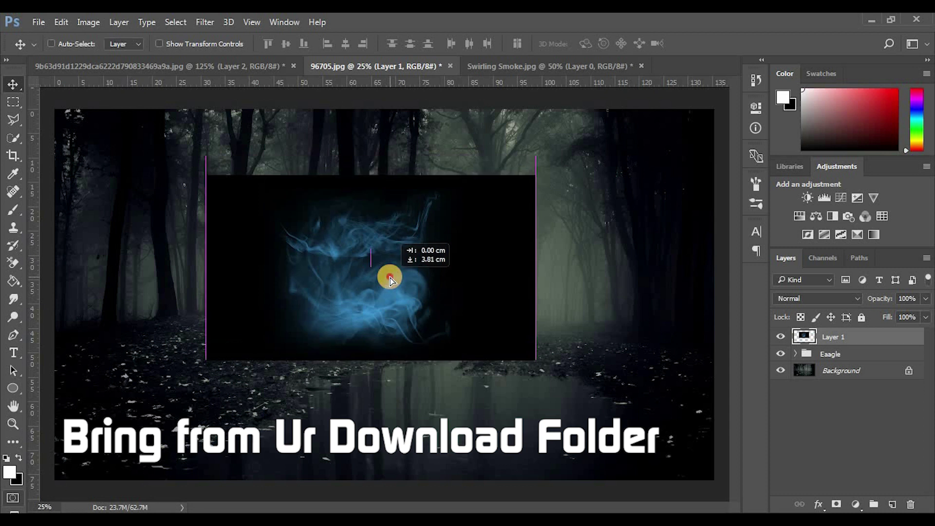
click(834, 298)
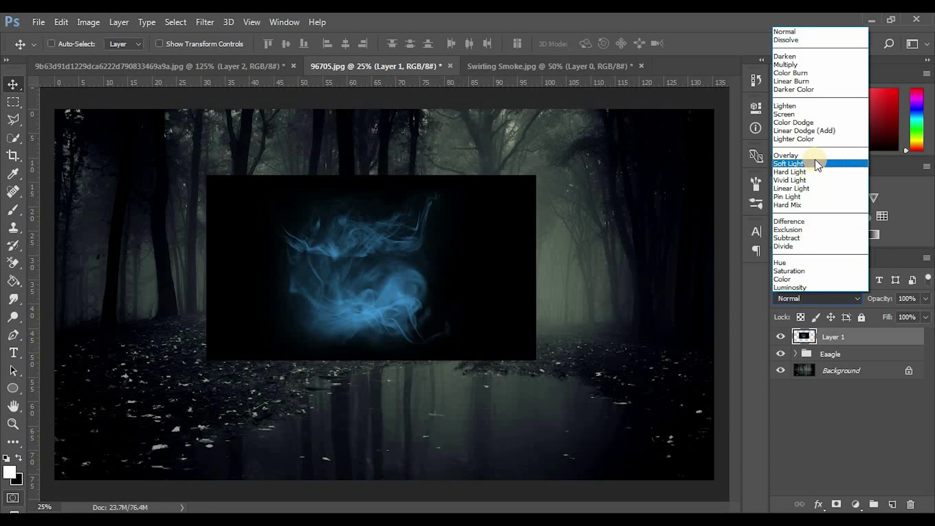
Blend the smoke layer in Screen mode so its black backdrop disappears.
click(813, 115)
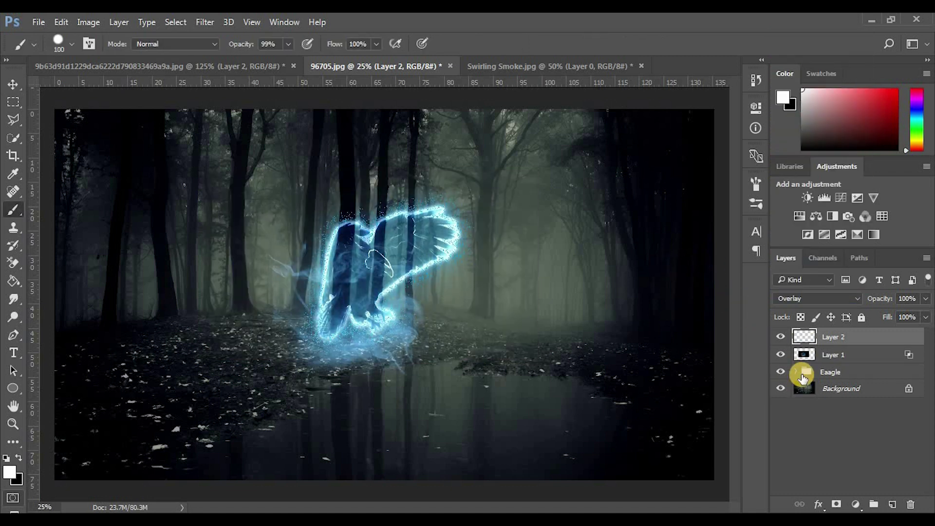
click(792, 372)
click(799, 372)
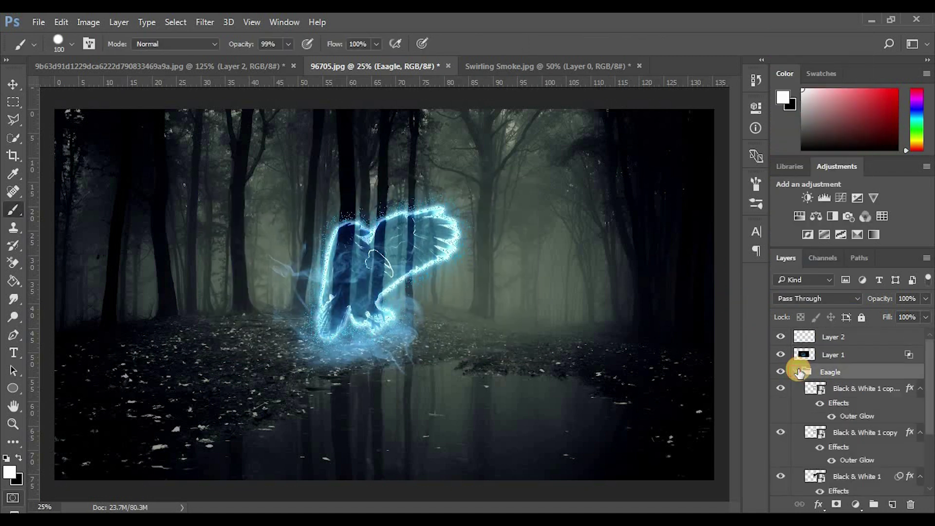
Lower the top eagle copy's opacity to 65%.
click(867, 395)
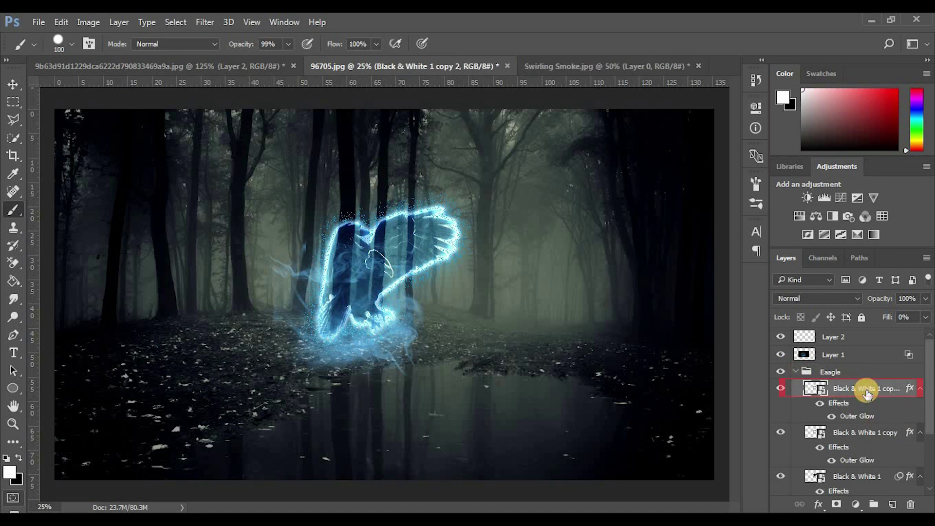
click(925, 298)
drag(908, 314, 907, 317)
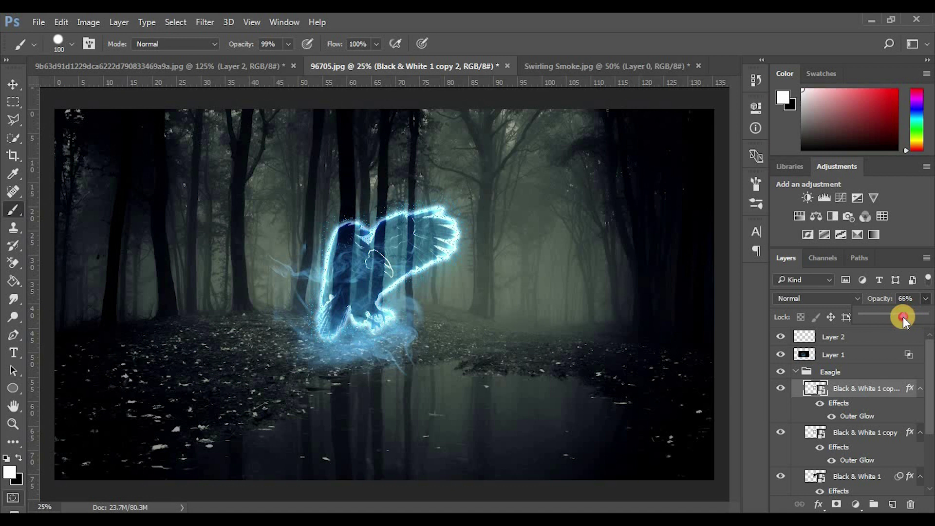
Hide and reshow the Eaagle group to compare the look.
key(v)
click(830, 373)
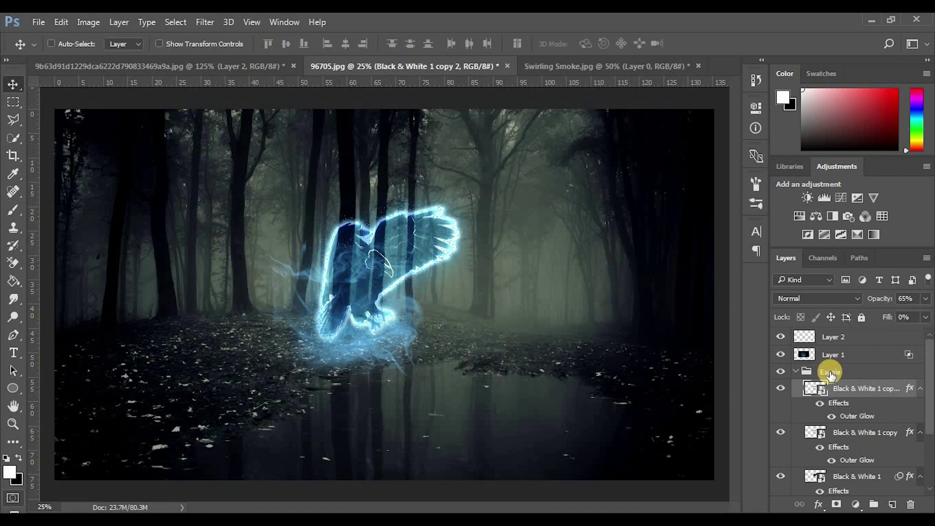
click(780, 372)
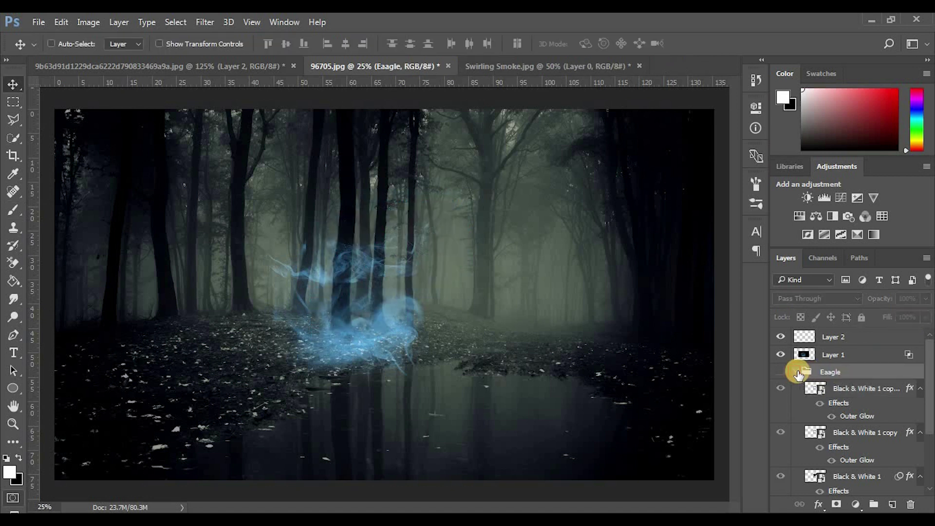
click(790, 372)
click(781, 371)
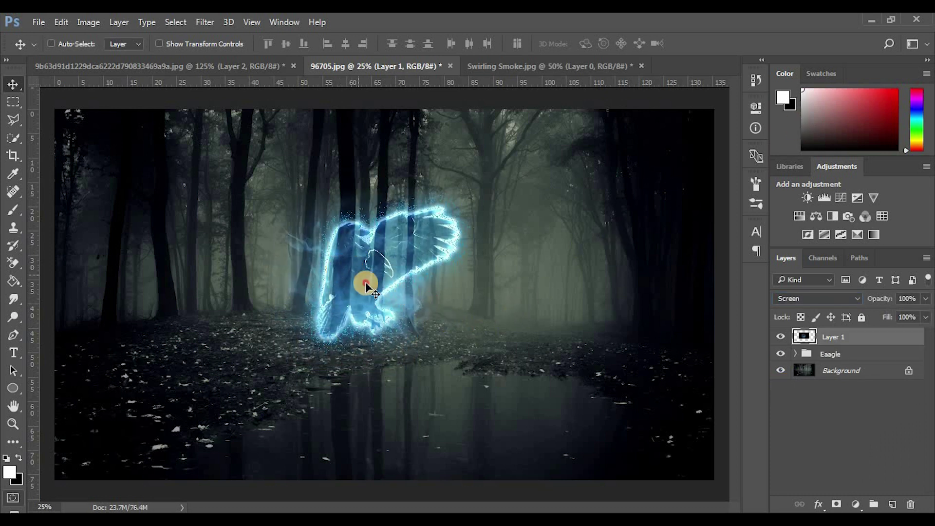
Nudge Layer 1's smoke down, scale it to about 110%, and open its Blending Options.
drag(365, 287, 367, 293)
key(ctrl+t)
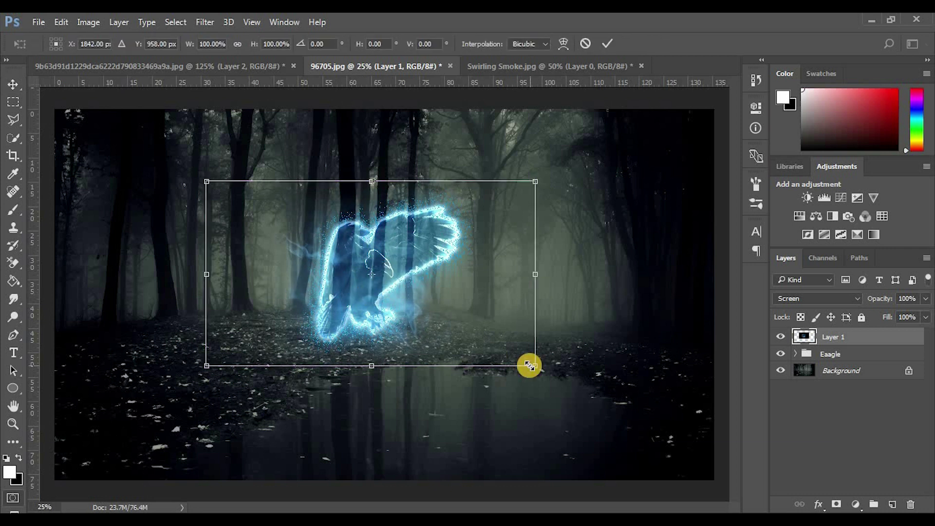
drag(536, 368, 561, 382)
drag(415, 315, 396, 335)
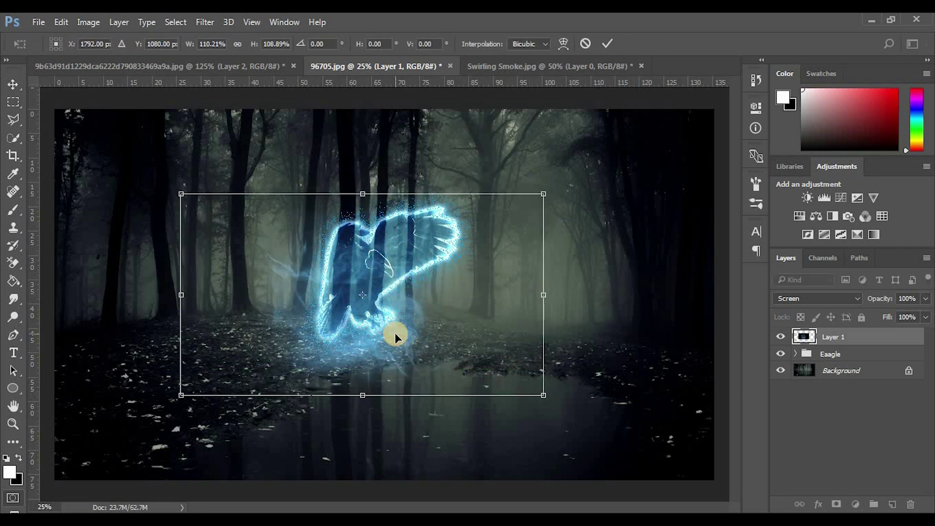
key(Return)
double_click(806, 335)
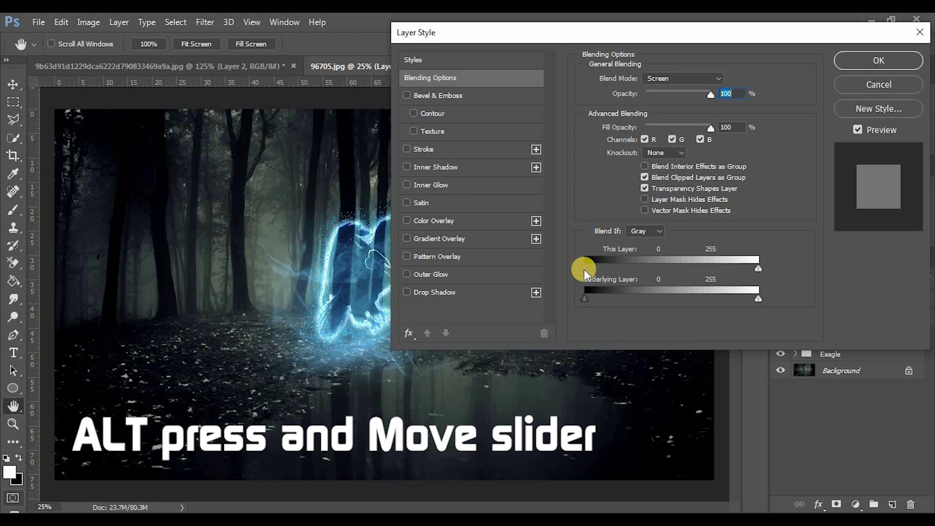
Split the This Layer black Blend If slider to 0/70 to hide the dark smoke.
drag(585, 269, 627, 272)
drag(653, 33, 732, 23)
click(706, 258)
mouse_move(706, 258)
mouse_down()
mouse_move(697, 265)
mouse_move(709, 268)
mouse_up()
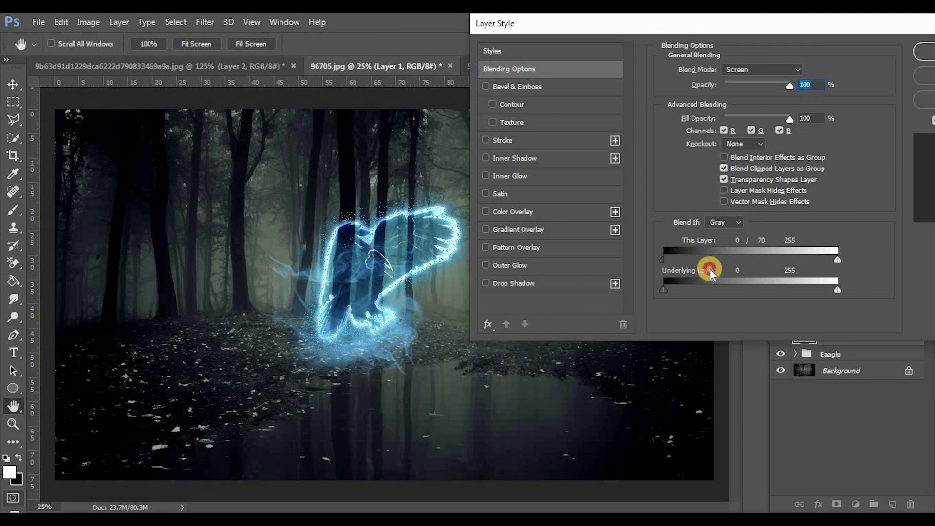
click(928, 51)
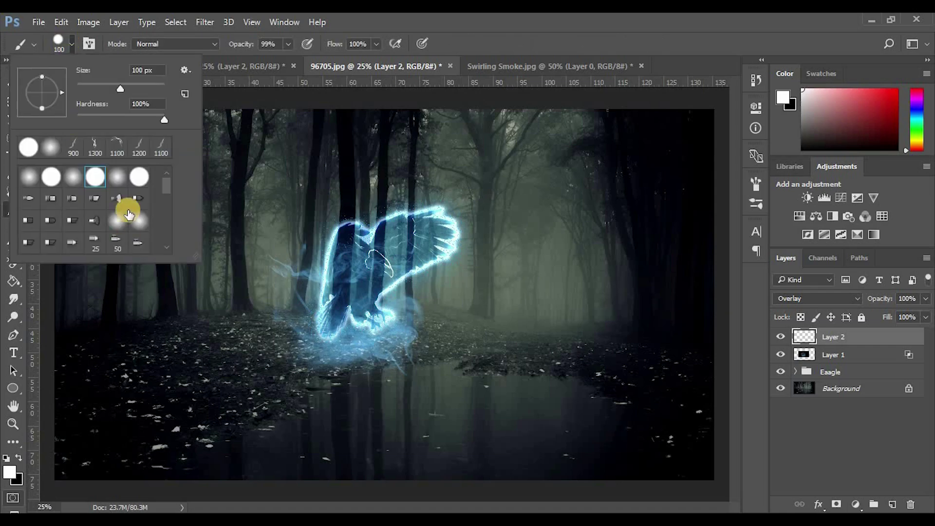
Stamp a 1200 px wisp with the 2500 smoke brush left of the eagle on Layer 2.
scroll(128, 205, down, 3)
scroll(129, 205, down, 2)
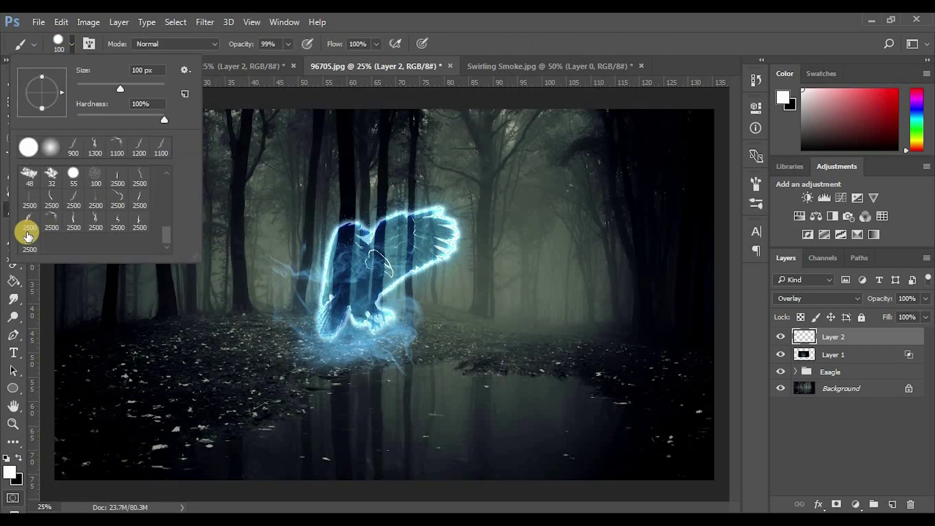
click(55, 206)
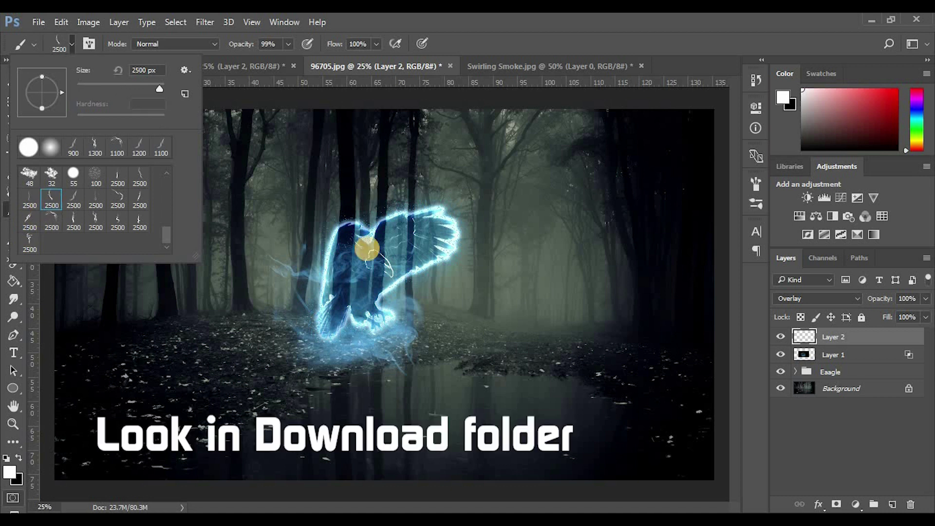
click(59, 42)
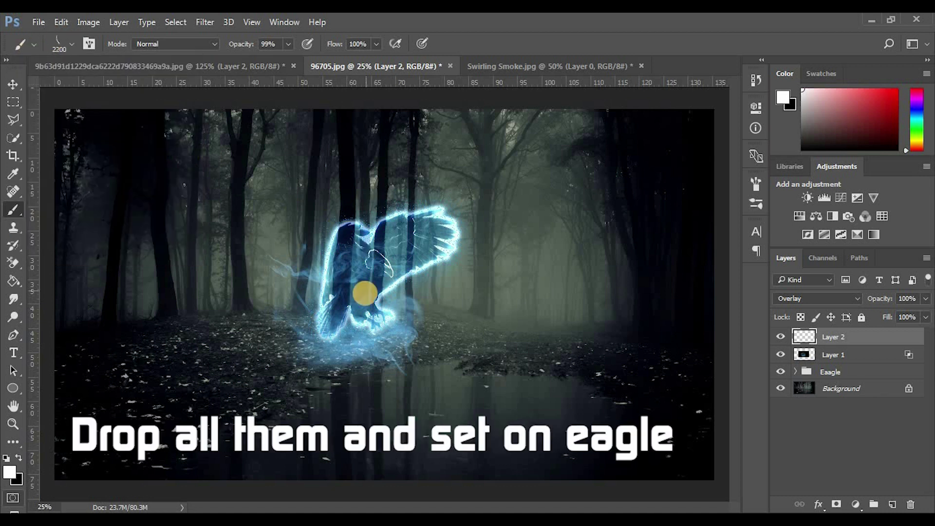
key(bracketleft)
key(bracketleft)
key(bracketleft)
key(bracketleft)
key(bracketleft)
key(bracketleft)
key(bracketleft)
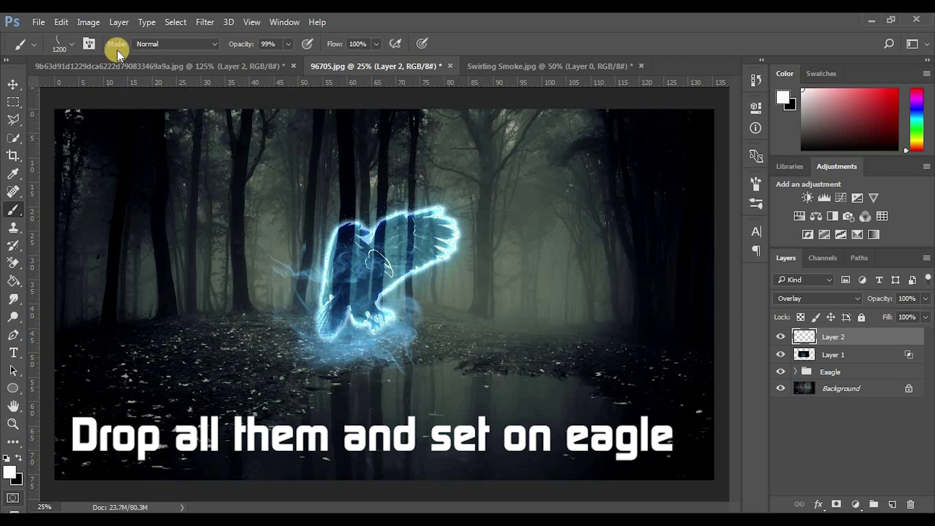
click(69, 43)
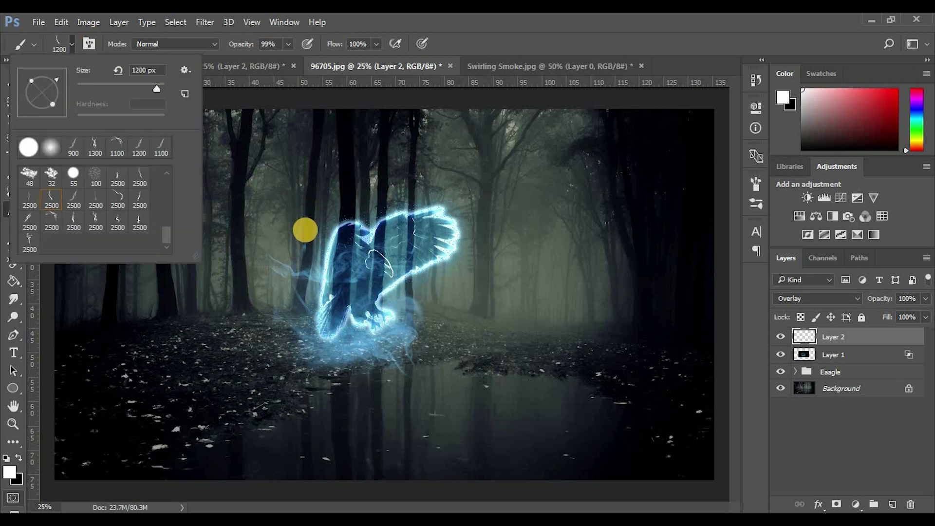
click(72, 39)
click(305, 274)
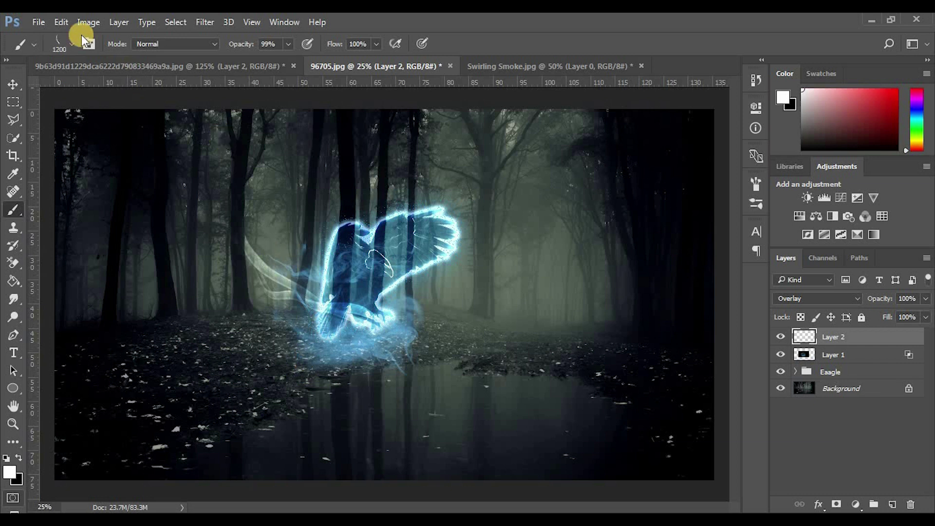
Add an Overlay layer and stamp 1200 px 2500-brush smoke above and left of the eagle.
click(893, 504)
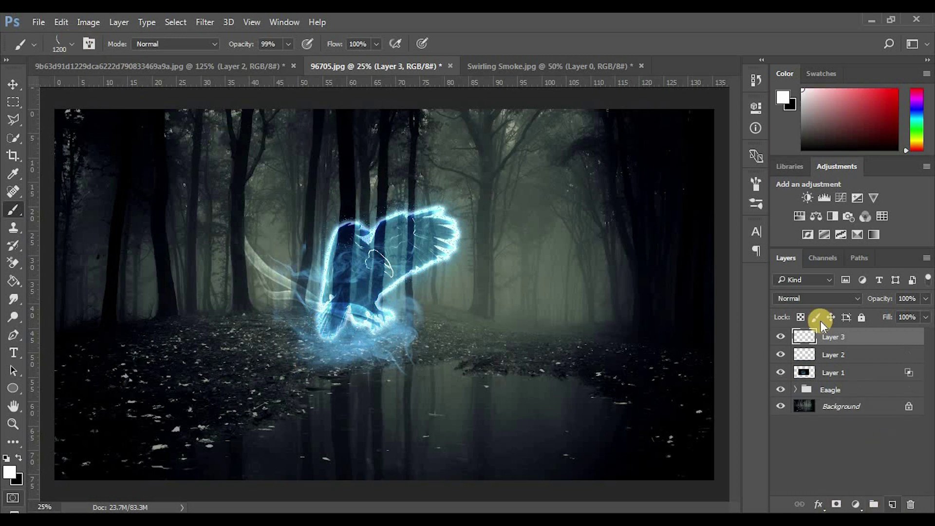
click(819, 298)
click(792, 157)
click(59, 50)
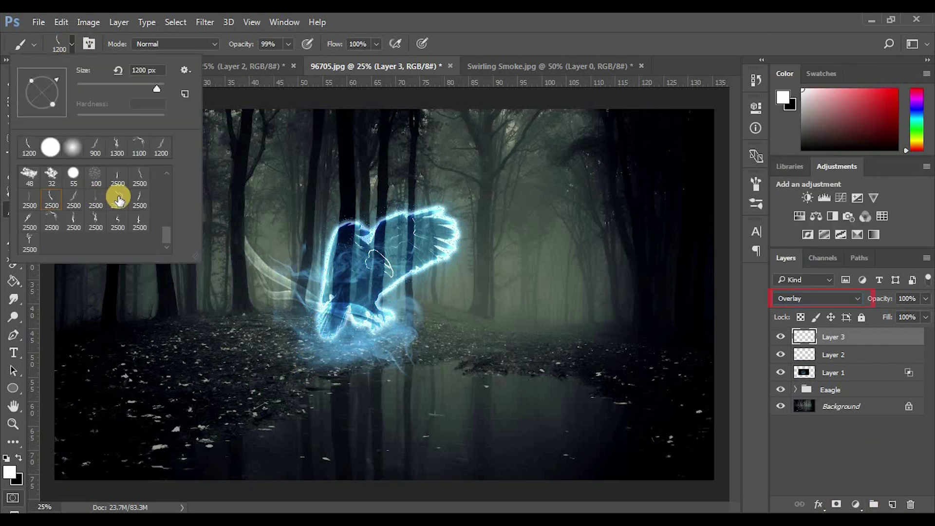
click(118, 199)
click(72, 44)
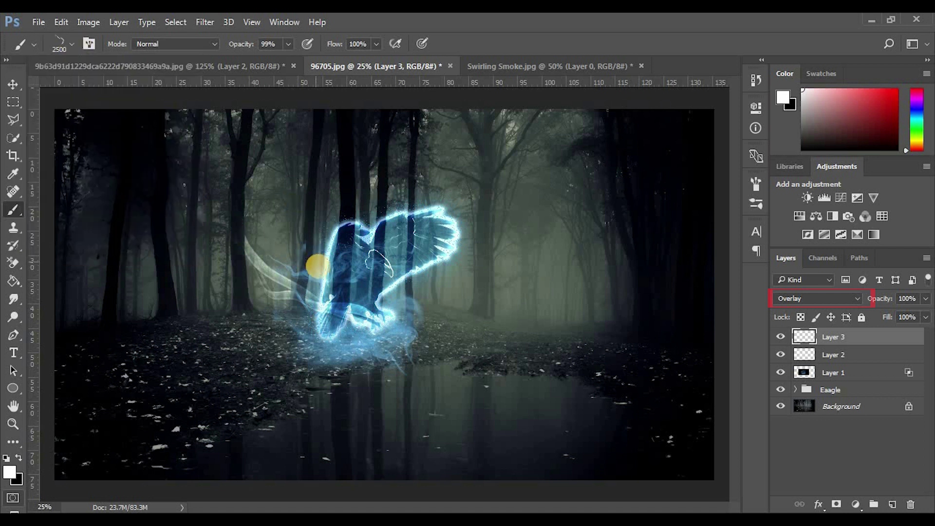
key(bracketleft)
key(bracketleft)
key(bracketleft)
key(bracketleft)
key(bracketleft)
key(bracketleft)
key(bracketleft)
key(bracketleft)
key(bracketleft)
key(bracketleft)
key(bracketleft)
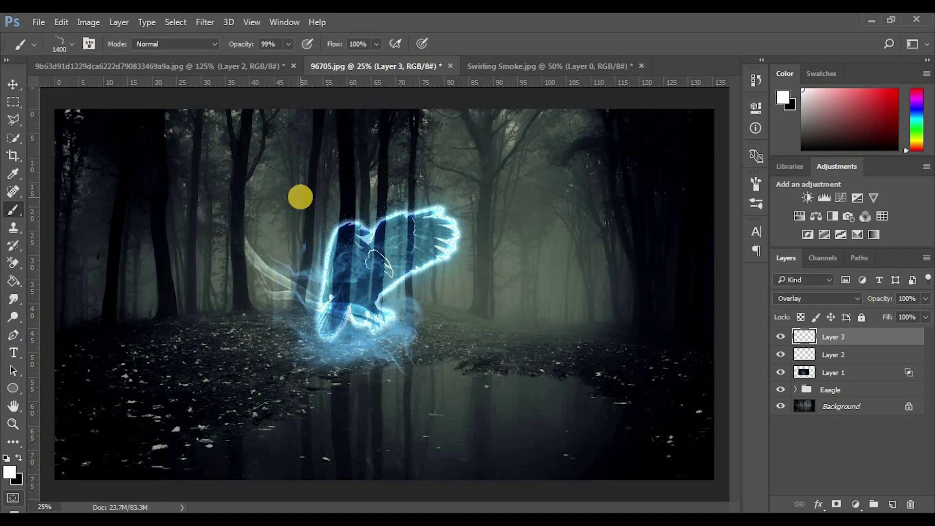
key(bracketleft)
key(bracketleft)
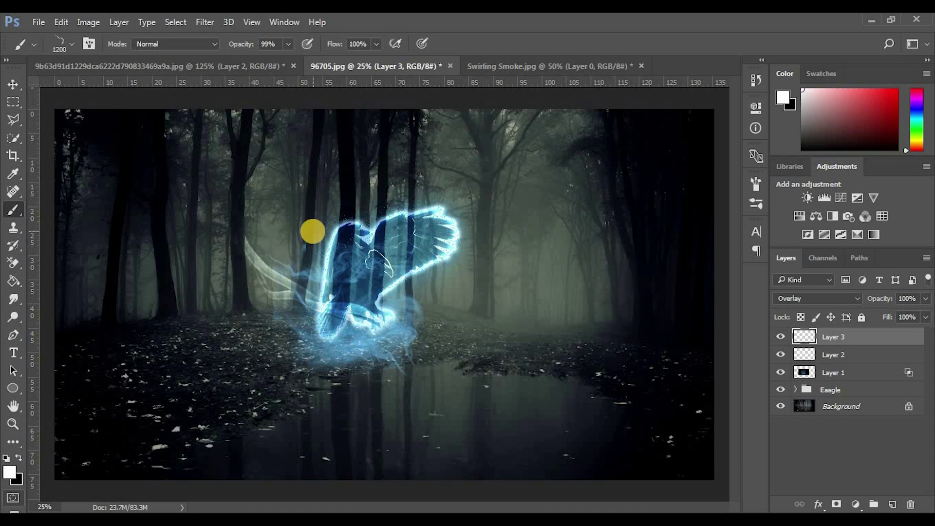
click(316, 232)
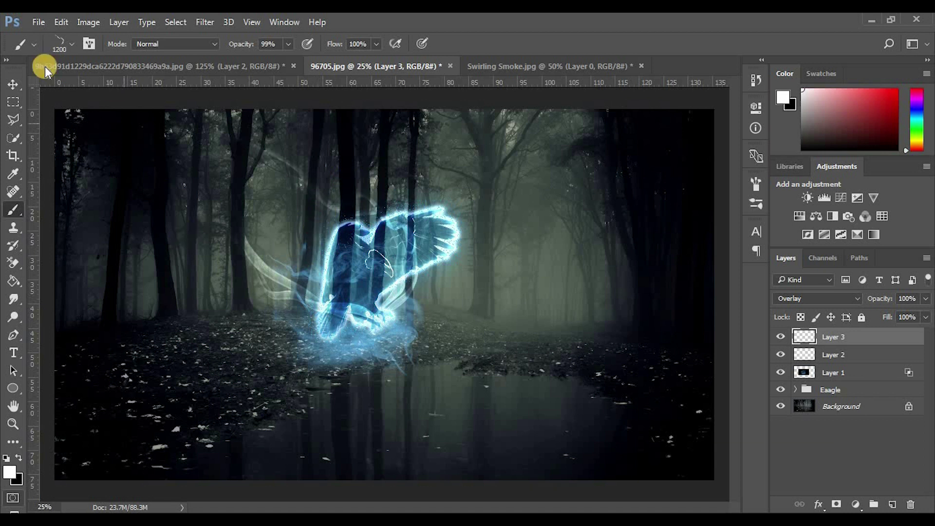
Add Layer 4 in Overlay mode and paint brighter smoke-brush wisps left of the eagle.
click(892, 503)
click(835, 298)
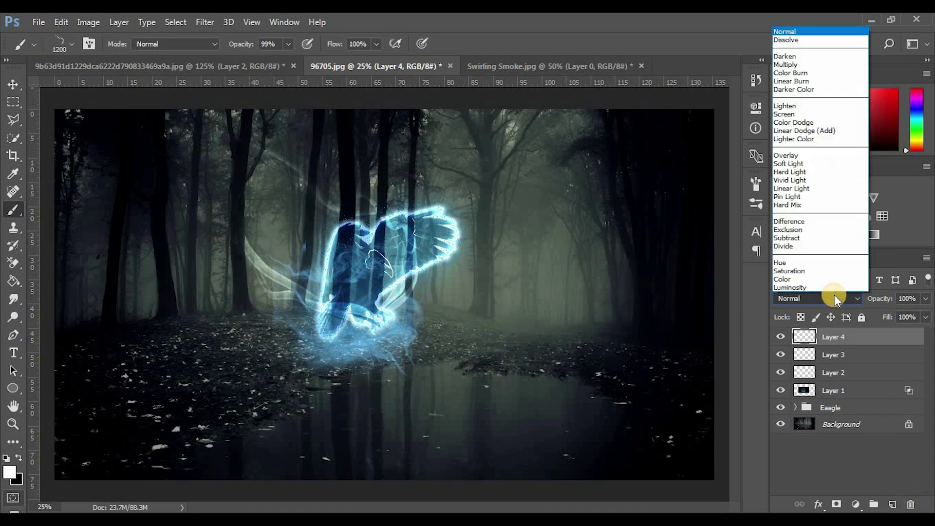
click(809, 155)
click(72, 44)
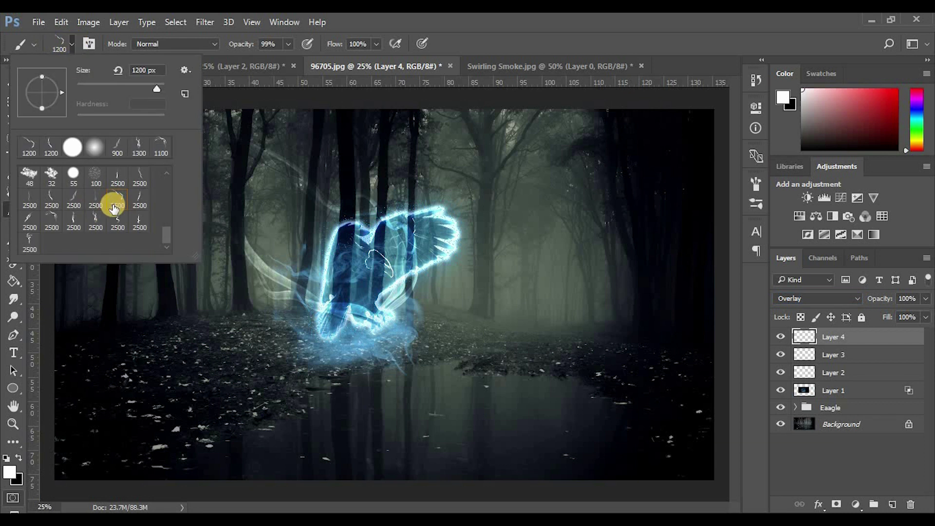
click(52, 222)
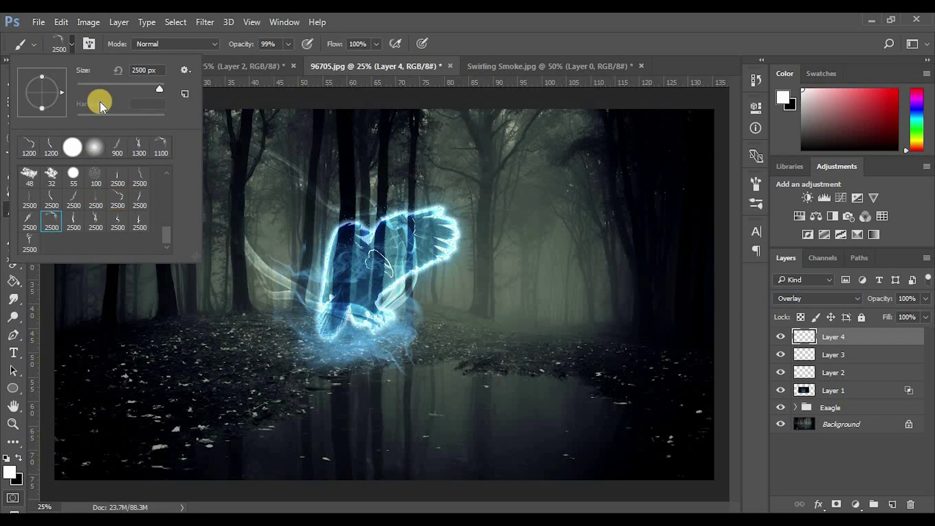
click(72, 43)
key(bracketleft)
key(bracketleft)
key(bracketleft)
key(bracketleft)
key(bracketleft)
key(bracketleft)
key(bracketleft)
key(bracketleft)
key(bracketleft)
key(bracketleft)
key(bracketleft)
key(bracketleft)
key(bracketleft)
key(bracketleft)
key(bracketleft)
key(bracketleft)
key(bracketleft)
key(bracketright)
key(bracketright)
key(bracketright)
key(bracketright)
key(bracketright)
key(bracketright)
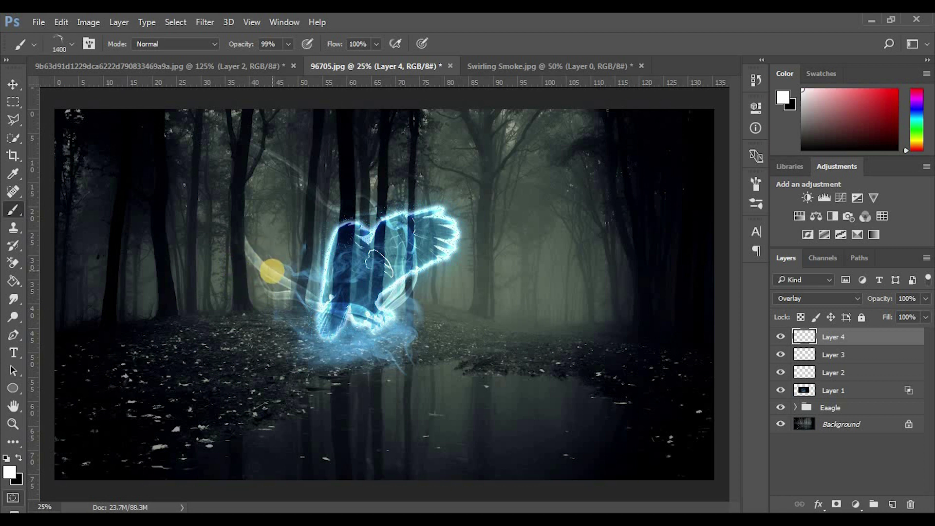
drag(268, 277, 243, 268)
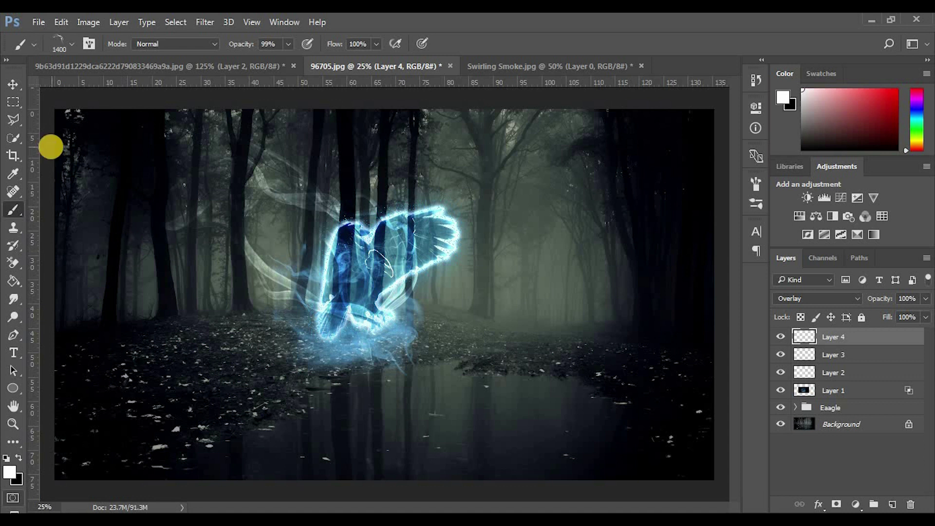
Rename the brushed smoke layers Layer 2 and Layer 3 to smoke 1 and smoke 2.
double_click(834, 373)
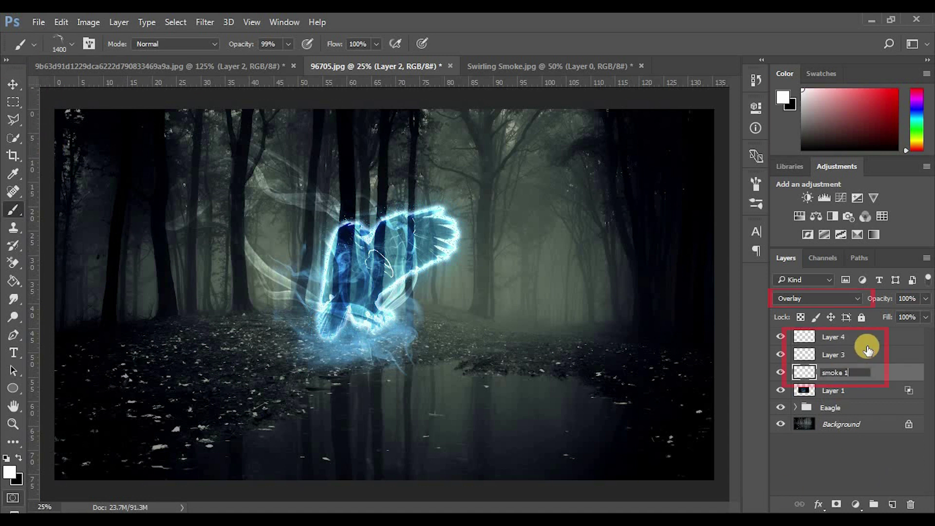
double_click(868, 349)
text(smoke 3)
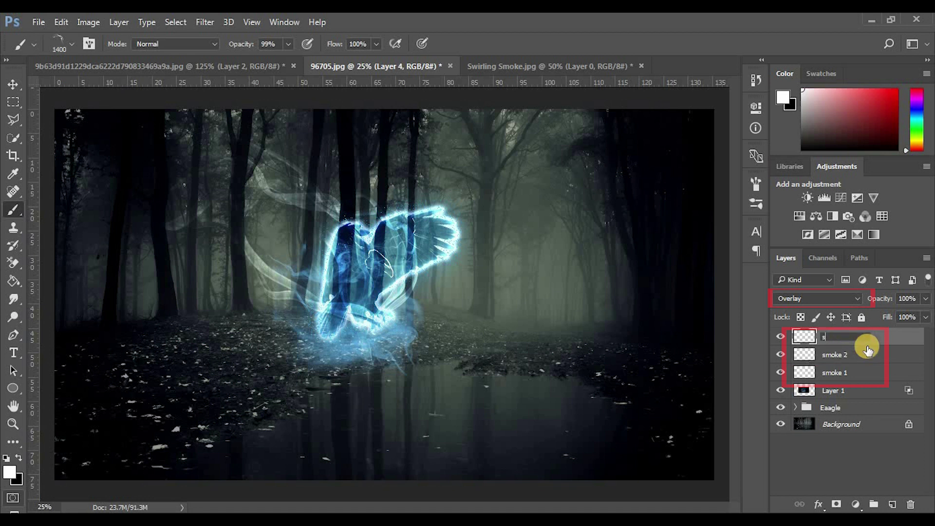